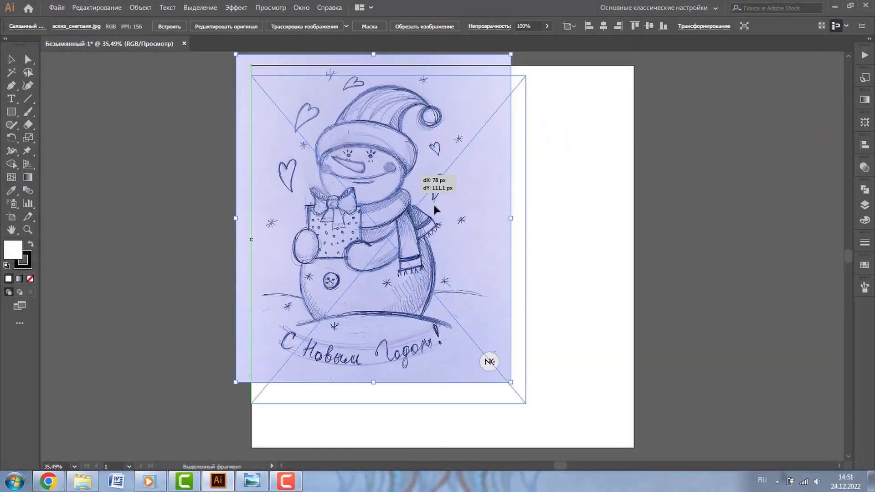
Step: Lighten the reference sketch and reshape the body outline's left curve to match it
left_click(863, 205)
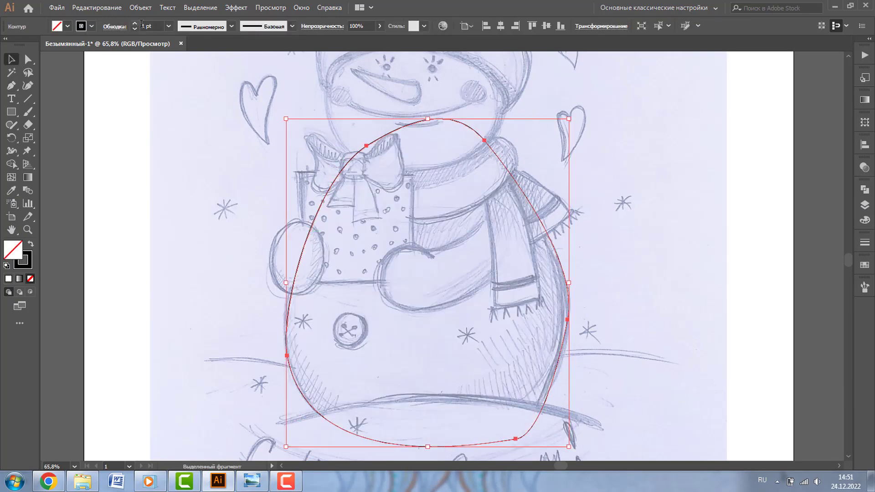
key("a")
scroll(516, 406, "down", 2)
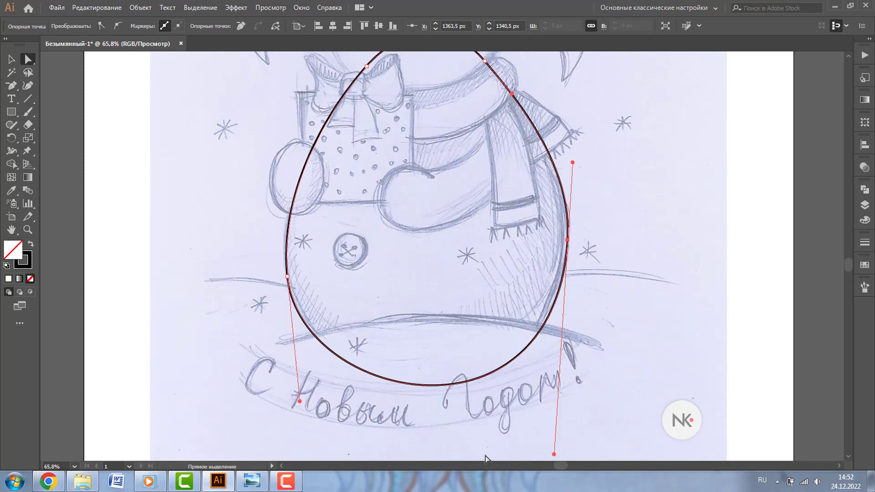
left_click_drag(299, 401, 281, 169)
scroll(437, 255, "up", 5)
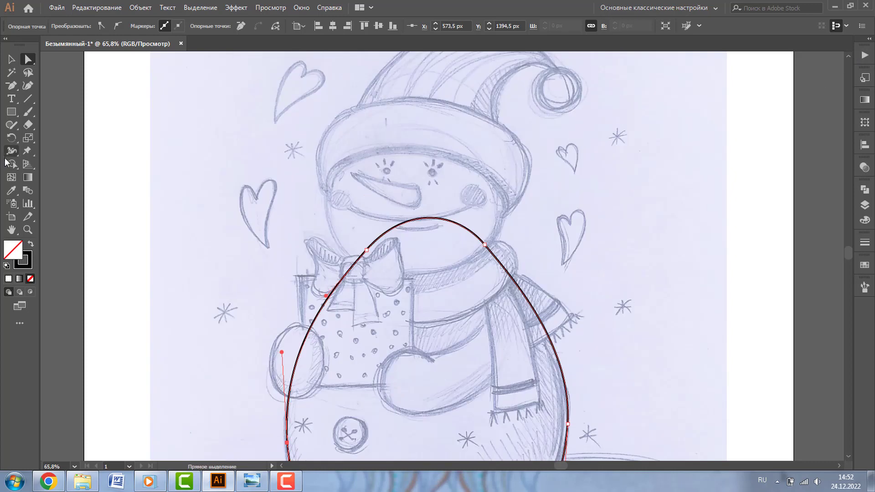
Step: Draw a 508 × 391 px ellipse for the snowman's head
key("l")
left_click_drag(323, 139, 503, 276)
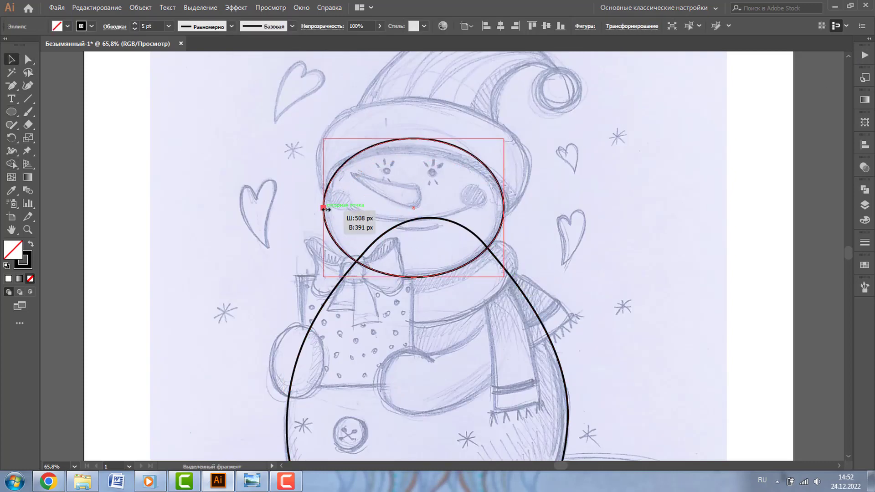
scroll(693, 161, "up", 2)
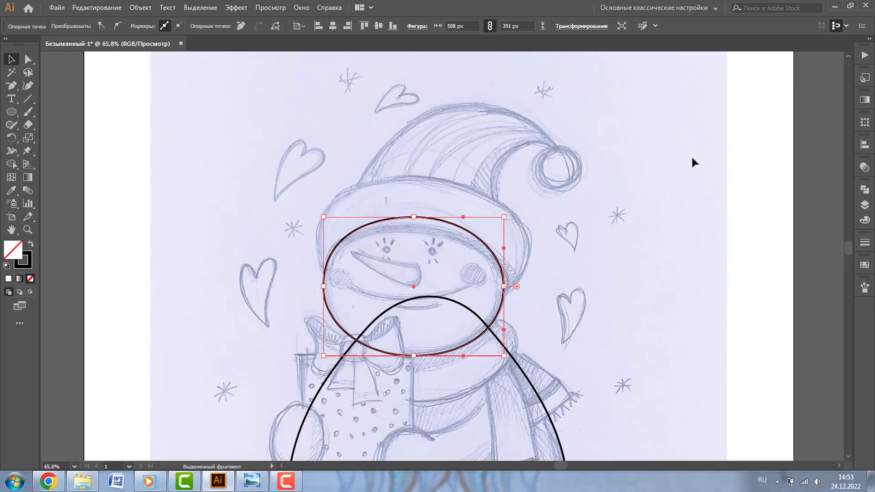
Step: Trace the pointed hat as a closed curved Pen outline
key("p")
left_click_drag(350, 204, 454, 155)
left_click_drag(458, 105, 524, 104)
left_click_drag(560, 148, 582, 131)
left_click_drag(495, 205, 502, 253)
left_click(350, 205)
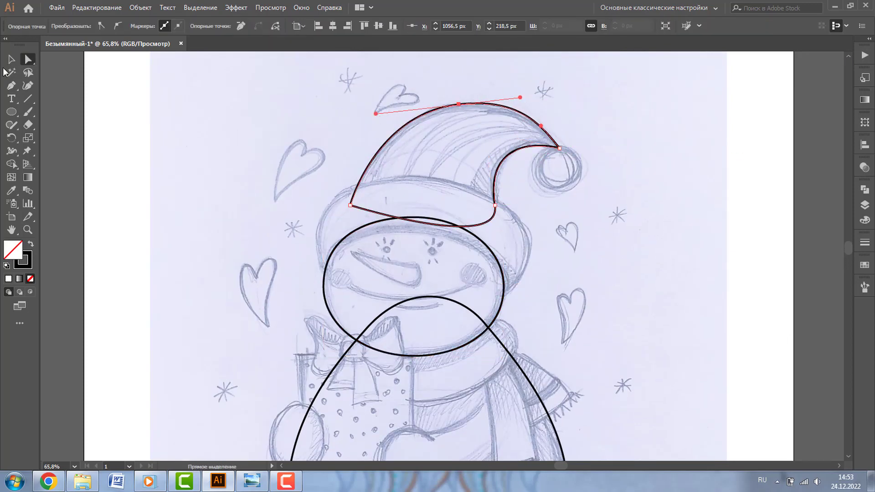
Step: Draw a round pompom circle and a closed curved outline for the hat brim
key("l")
mouse_move(549, 177)
left_mouse_down()
mouse_move(593, 217)
mouse_move(585, 183)
left_mouse_up()
key("p")
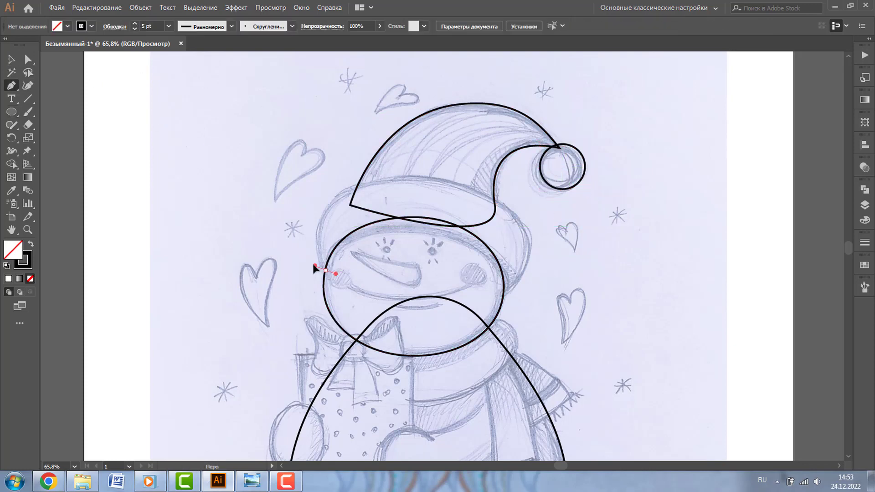
left_click_drag(325, 270, 290, 227)
left_click_drag(356, 190, 370, 188)
left_click_drag(526, 246, 518, 322)
left_click(520, 296)
Step: Refine the brim's top, bottom and left curves by adjusting its anchors and handles
mouse_move(503, 286)
left_mouse_down()
mouse_move(476, 273)
mouse_move(491, 236)
left_mouse_up()
left_click(326, 270)
left_click(503, 286, "ctrl")
left_click_drag(356, 189, 356, 178)
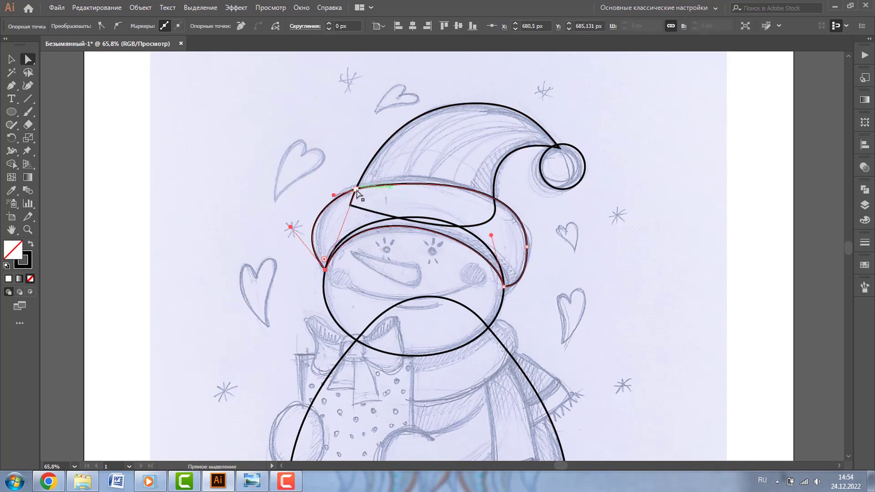
key("ctrl+z")
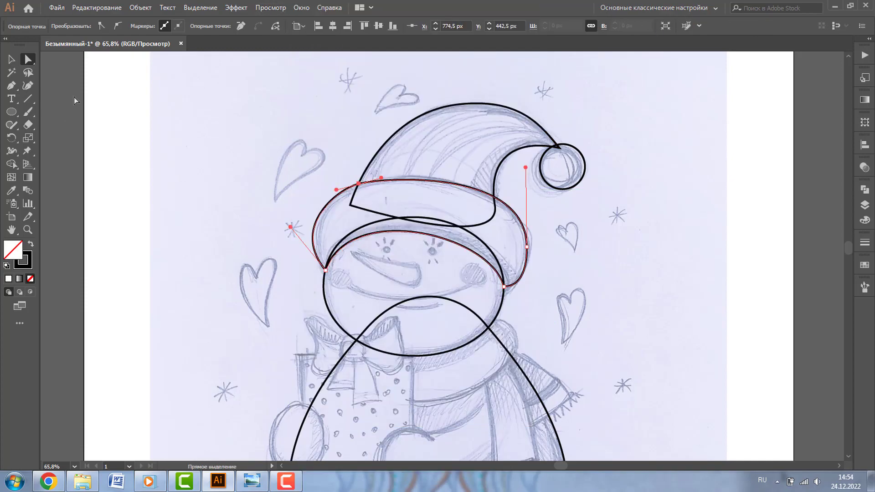
left_click_drag(404, 165, 406, 172)
scroll(388, 210, "up", 5)
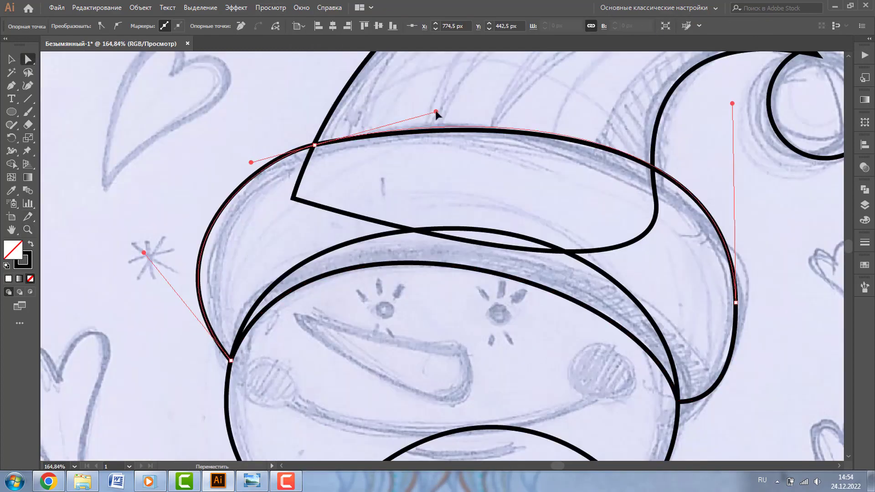
left_click_drag(250, 156, 225, 169)
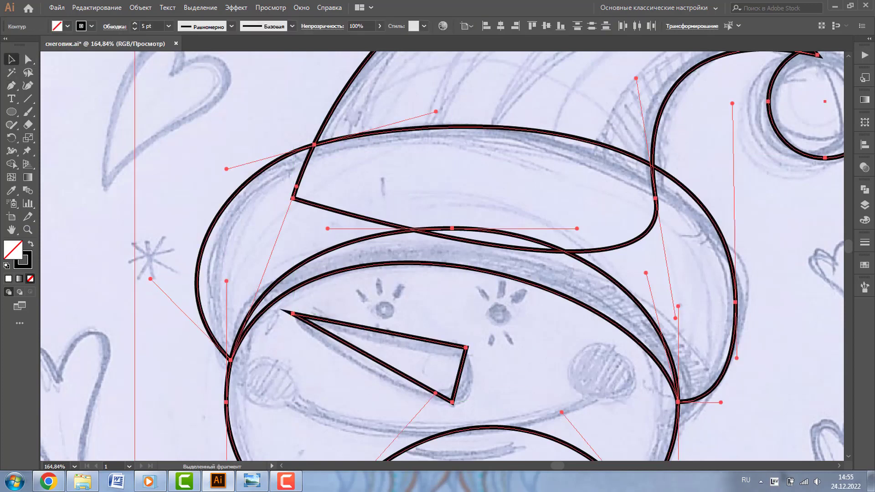
Step: Close the carrot-nose triangle and bend its right side into a curve
left_click(865, 242)
key("ctrl+shift+a")
left_click(27, 85)
left_click(404, 343)
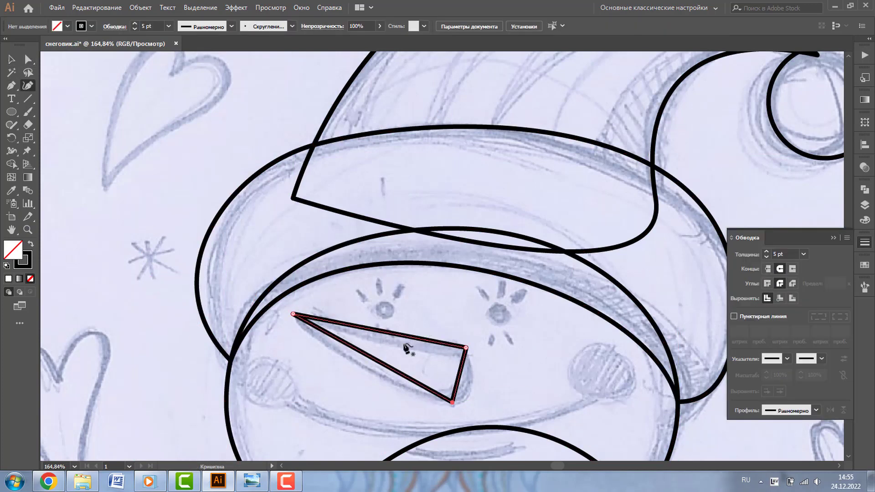
left_click_drag(460, 375, 472, 374)
Step: Draw a black right-eye circle with a short lash line above it
key("l")
mouse_move(486, 303)
left_mouse_down()
mouse_move(507, 325)
mouse_move(496, 280)
left_mouse_up()
left_click(67, 26)
left_click(18, 43)
left_click(27, 98)
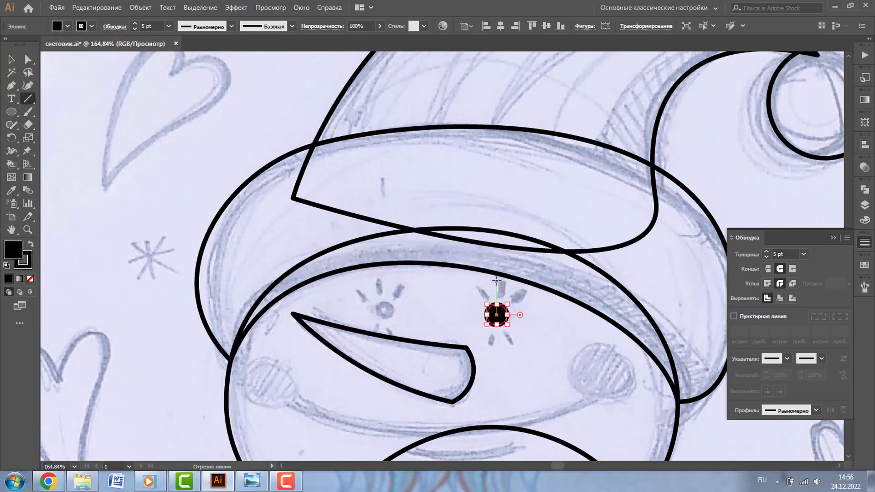
Step: Rotate-copy the lash around the eye centre and add a mirrored pair of lower lashes
key("z")
mouse_move(627, 375)
left_mouse_down()
mouse_move(449, 259)
mouse_move(452, 270)
left_mouse_up()
left_click(11, 59)
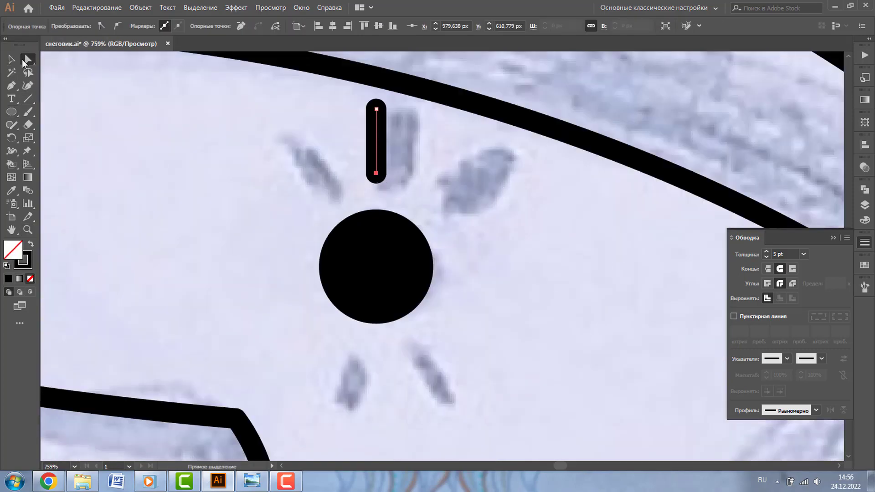
left_click(11, 138)
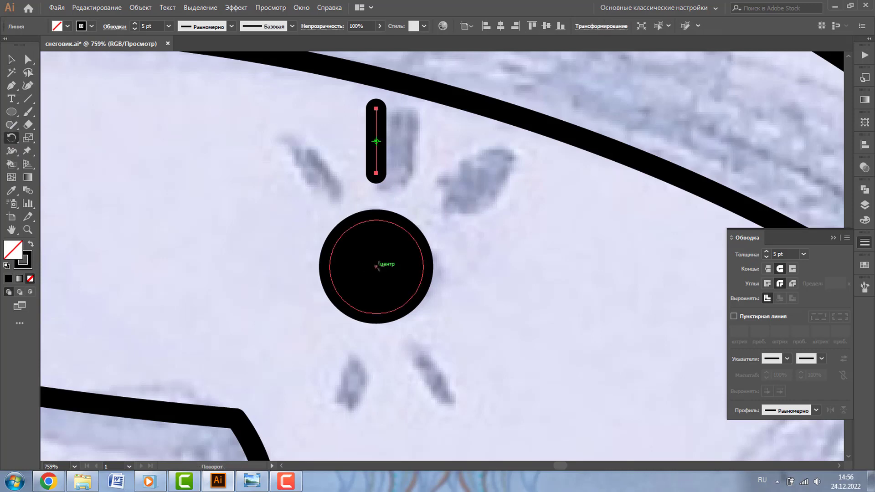
left_click_drag(280, 136, 280, 137)
left_click(514, 228, "ctrl")
mouse_move(377, 107)
left_mouse_down()
mouse_move(478, 142)
mouse_move(347, 383)
left_mouse_up()
left_click_drag(387, 356, 336, 303)
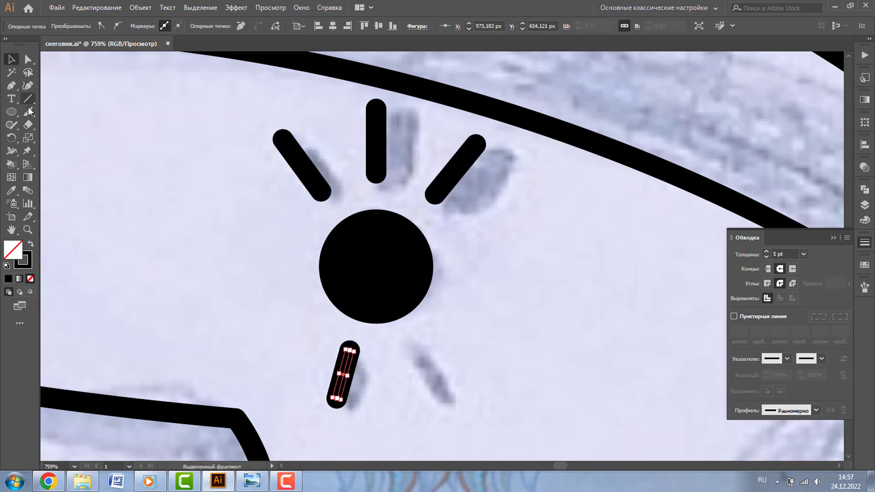
right_click(344, 367)
right_click(344, 382)
left_click(505, 334)
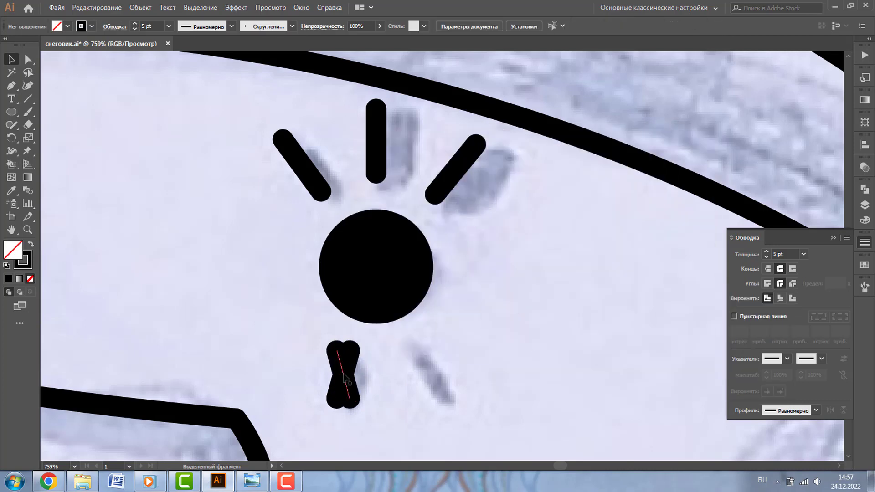
left_click_drag(345, 378, 413, 376)
Step: Vary the lashes' stroke width with the Width tool
scroll(366, 114, "up", 3)
left_click(11, 150)
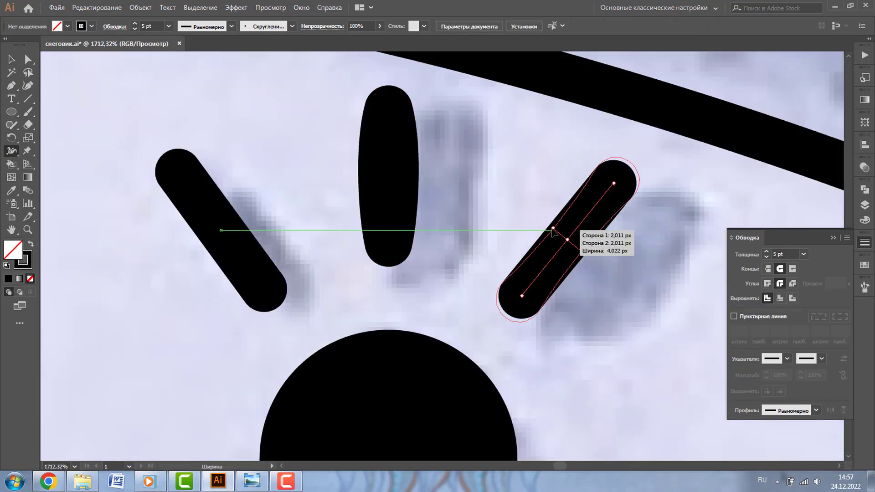
scroll(333, 182, "down", 3)
scroll(365, 355, "up", 3)
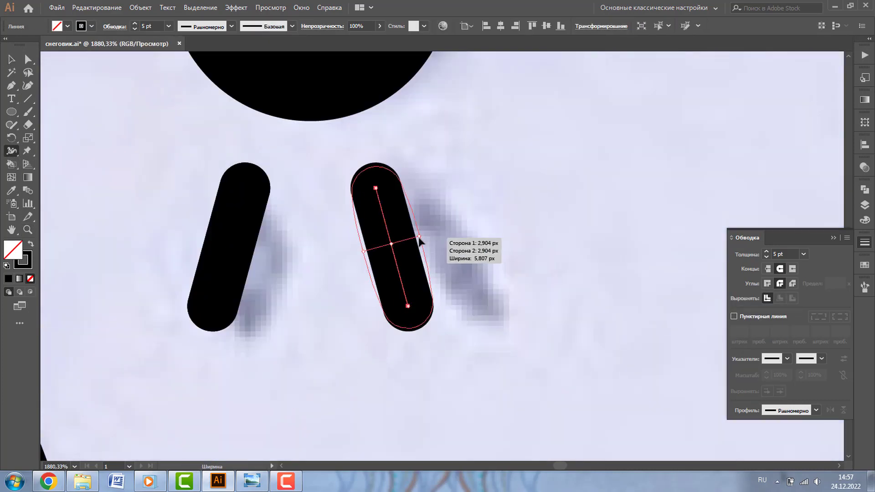
scroll(273, 410, "down", 3)
Step: Add a small white highlight circle to the eye
key("l")
key("d")
mouse_move(437, 221)
left_mouse_down()
mouse_move(462, 245)
mouse_move(267, 231)
left_mouse_up()
left_click(67, 26)
key("v")
left_click(300, 291, "shift")
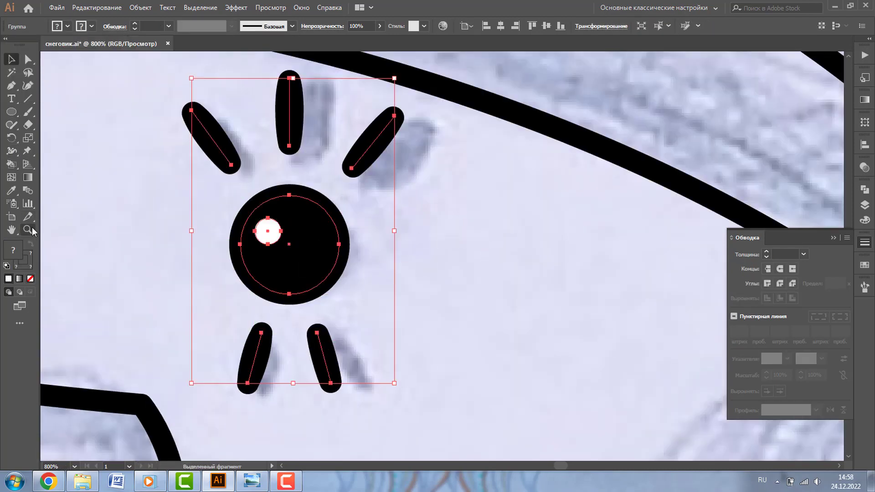
Step: Fill the carrot nose with orange
key("ctrl+minus")
key("ctrl+minus")
key("ctrl+minus")
left_click(228, 283)
left_click(67, 26)
left_click(30, 79)
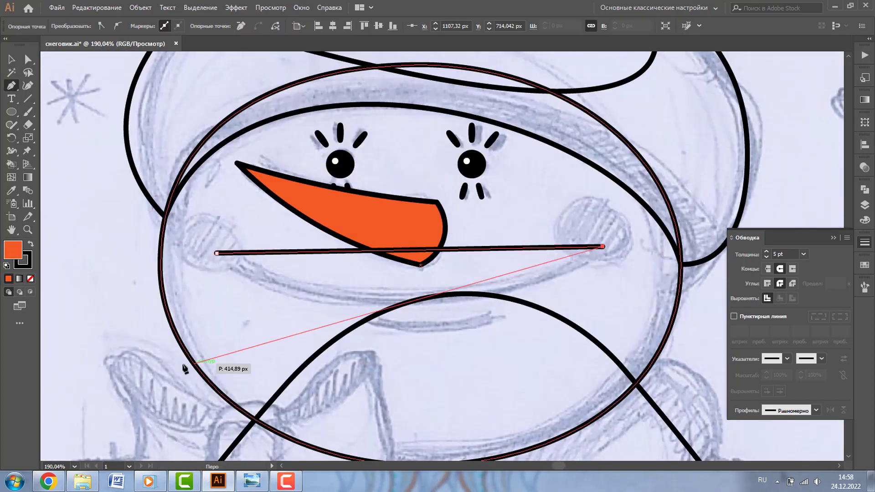
Step: Bend the mouth line into an unfilled smile curve
left_click_drag(504, 250, 501, 291)
key("slash")
key("v")
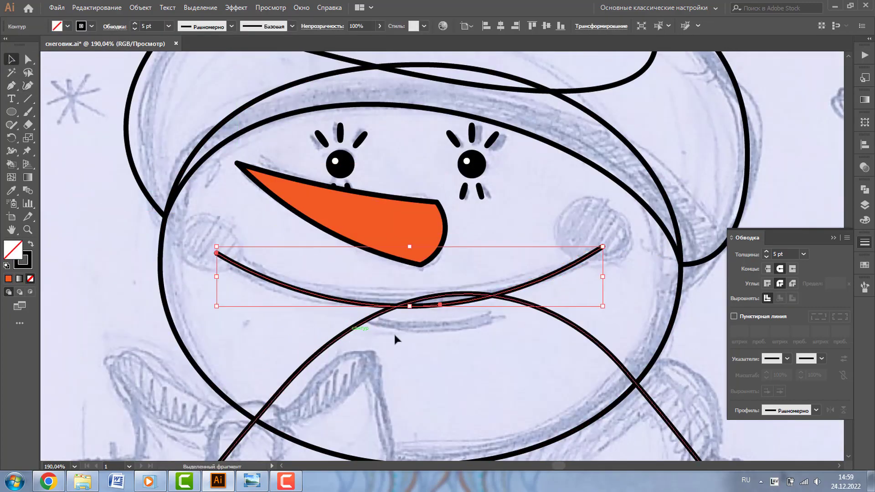
Step: Draw a red right-cheek circle with a 9.7 Gaussian Blur and copy it to the left cheek
key("l")
left_click_drag(573, 207, 632, 265)
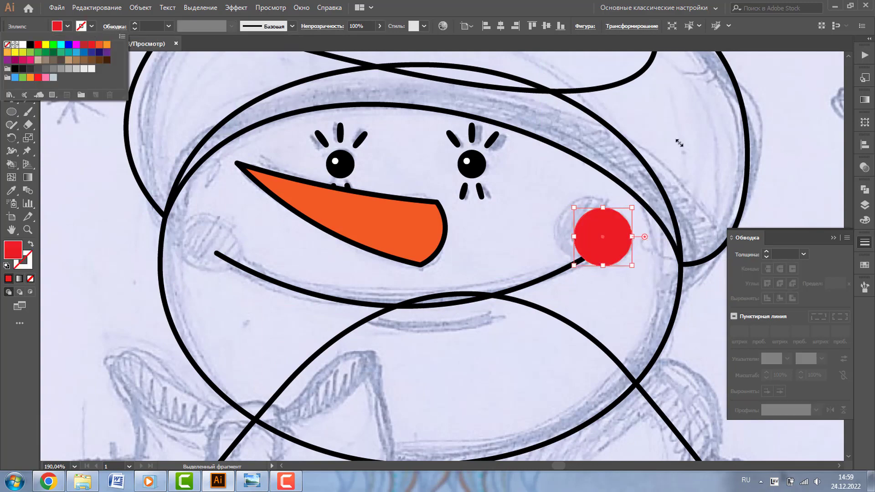
left_click(236, 7)
left_click(410, 215)
left_click_drag(542, 174, 333, 95)
left_click_drag(346, 116, 360, 118)
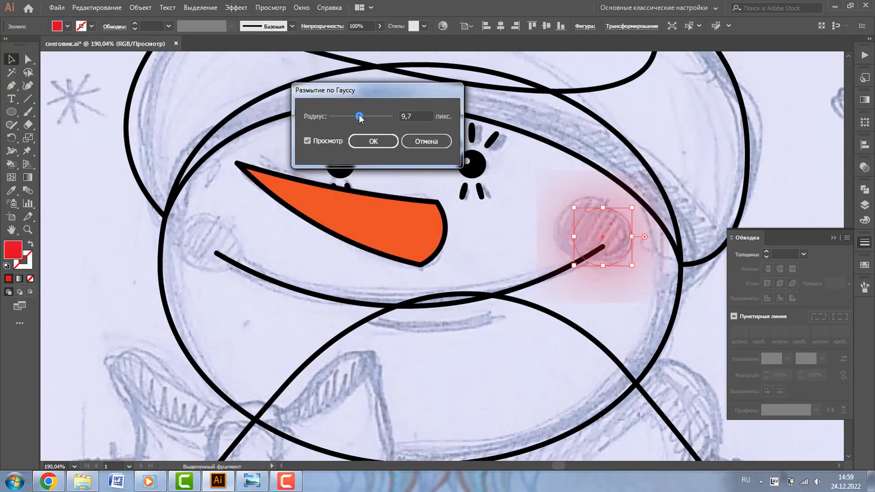
left_click(373, 141)
left_click_drag(603, 237, 208, 235)
Step: Copy the smile below itself and reshape it into a short chin curve
left_click(410, 307)
left_click_drag(368, 304, 369, 334)
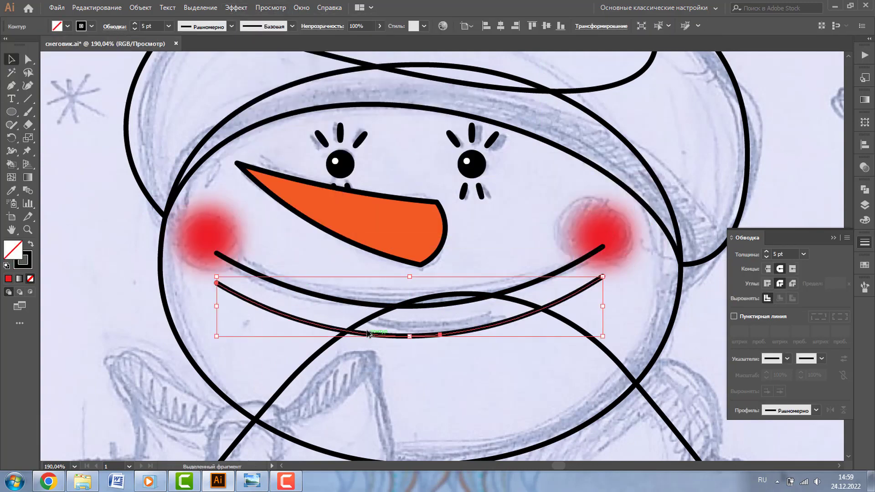
left_click_drag(603, 277, 492, 320)
left_click_drag(216, 328, 373, 328)
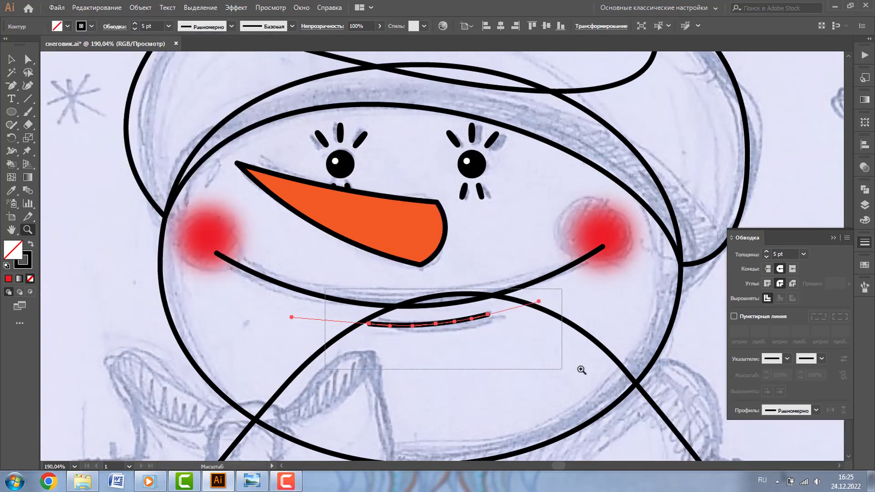
key("a")
left_click_drag(230, 249, 175, 234)
left_click_drag(479, 286, 346, 271)
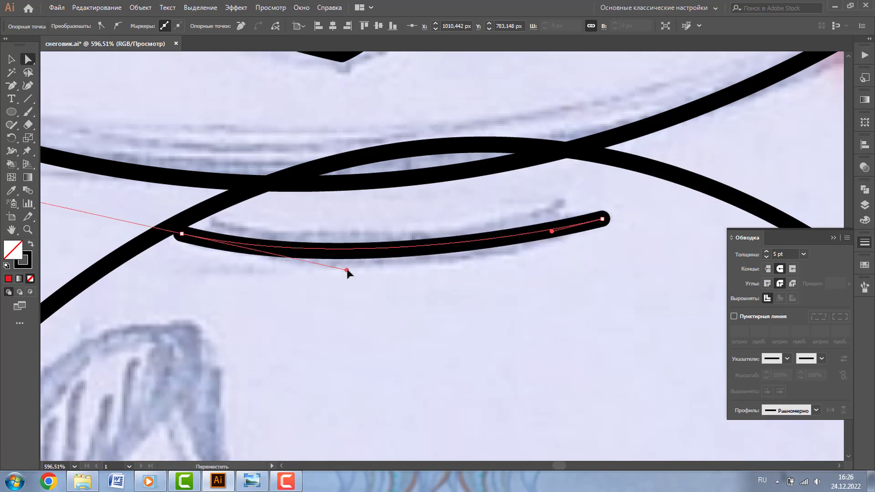
Step: Draw a rectangle outlining the sketch's gift box
key("ctrl+minus")
key("ctrl+minus")
key("ctrl+0")
left_click_drag(234, 78, 416, 307)
Step: Zoom in on the bow sketch and pen-draw the closed left bow loop
key("m")
left_click_drag(187, 163, 389, 365)
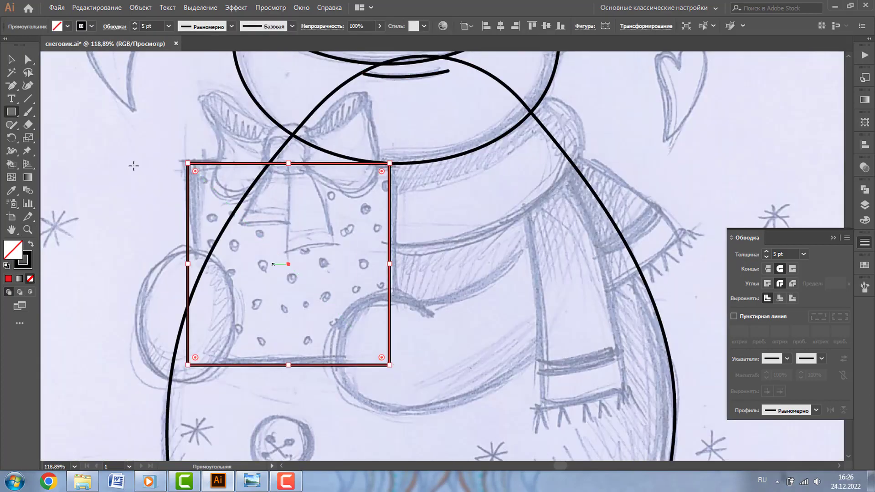
key("z")
left_click_drag(117, 70, 533, 282)
key("p")
left_click(218, 97)
left_click_drag(330, 159, 377, 173)
left_click_drag(217, 97, 241, 73)
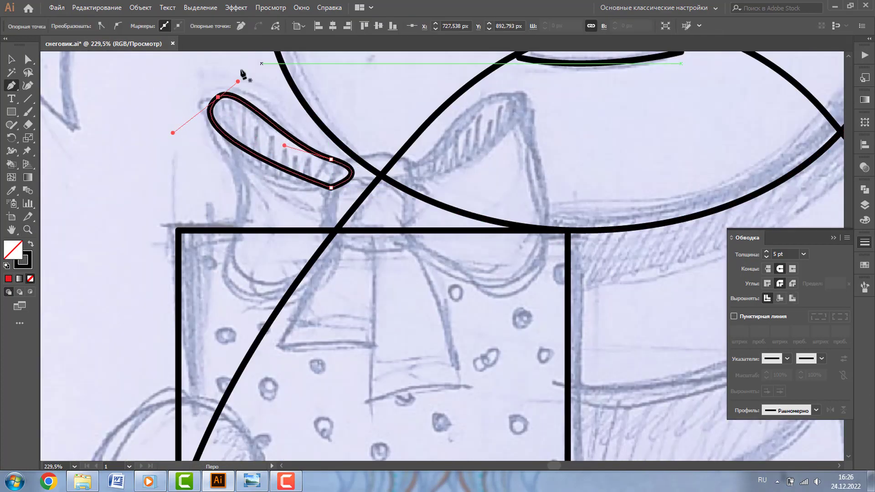
left_click(377, 173, "alt")
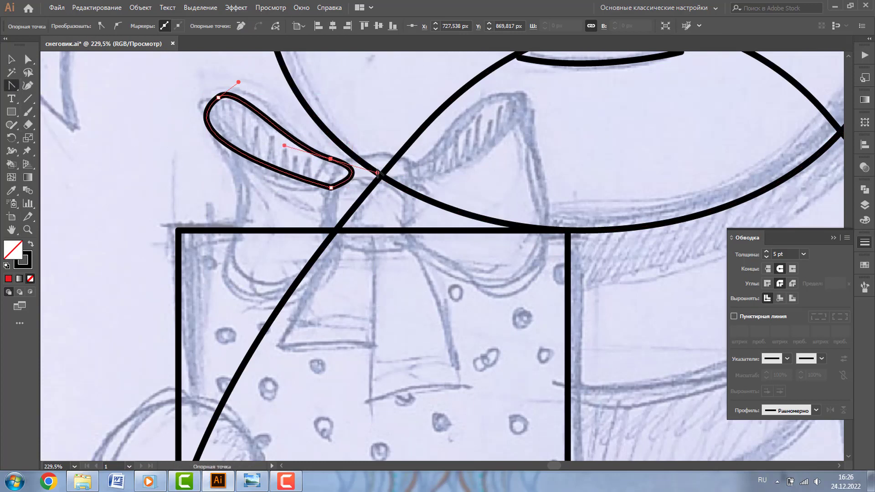
Step: Reshape the left bow loop's anchors and curve handles to match the sketch
key("a")
left_click_drag(330, 159, 349, 168)
left_click_drag(238, 82, 156, 134)
left_click_drag(330, 187, 343, 191)
left_click_drag(157, 134, 153, 145)
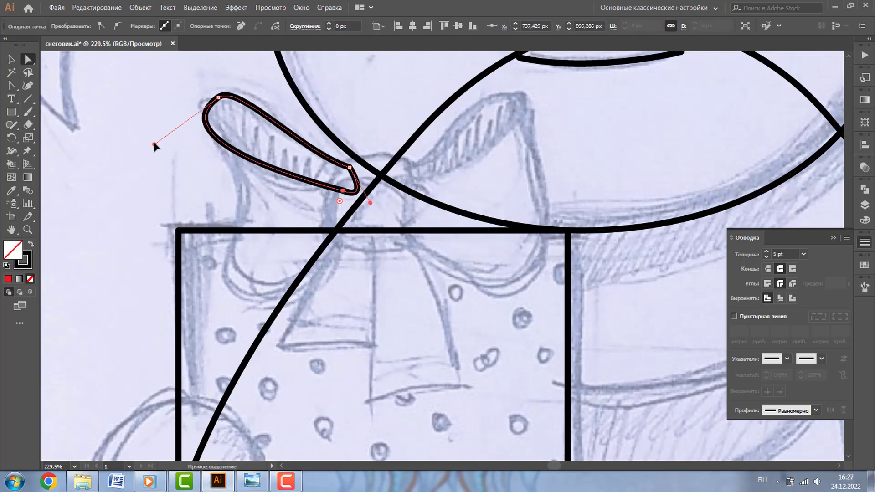
Step: Draw the curved lower wing shape beneath the left loop
key("p")
left_click(205, 121)
left_click_drag(245, 192, 242, 214)
left_click_drag(225, 264, 245, 273)
left_click_drag(341, 244, 351, 227)
left_click(357, 193)
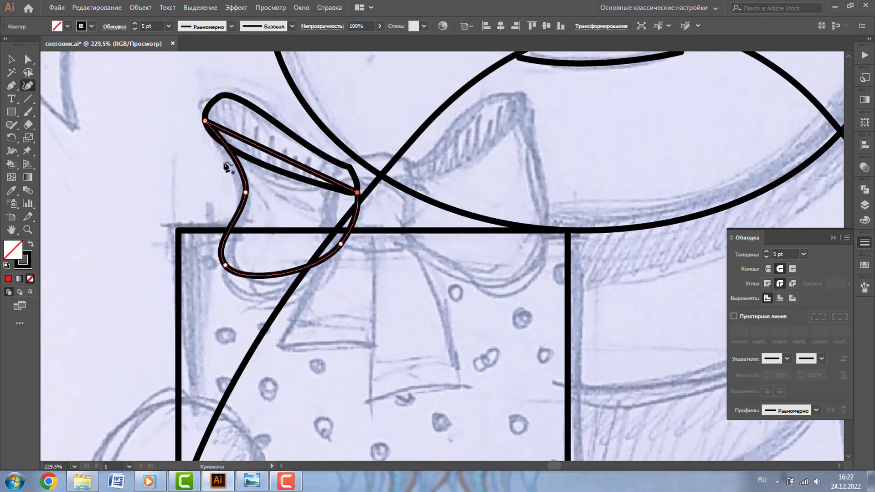
Step: Fill the bow shapes with cyan and refine the upper loop's top curve
key("v")
left_click(67, 26)
left_click(62, 43)
left_click(214, 103)
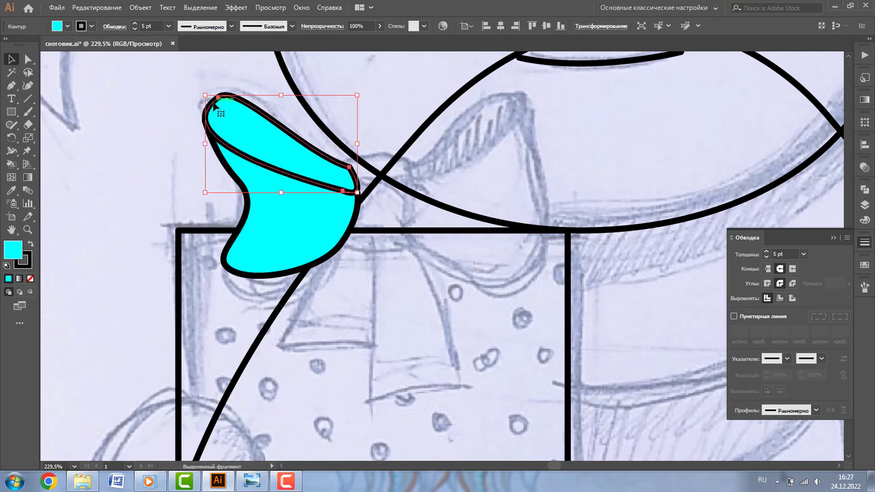
key("a")
left_click_drag(160, 133, 243, 82)
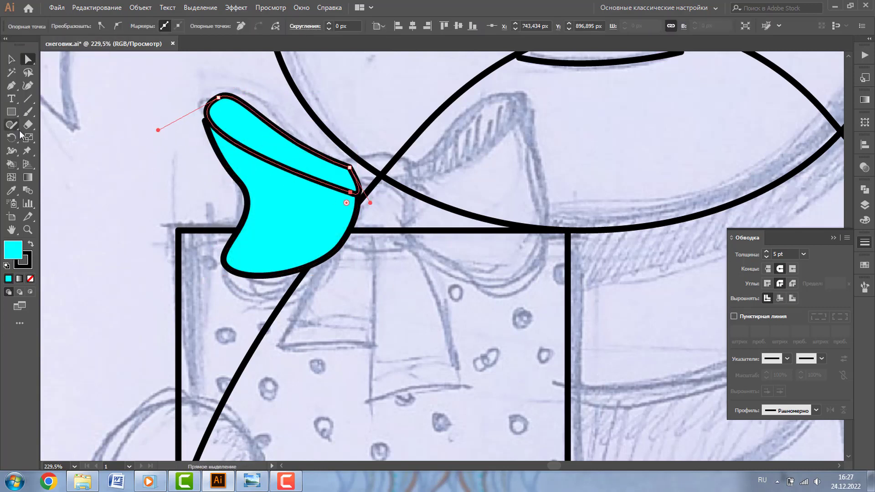
Step: Reshape the lower wing's left side and middle anchor
left_click(331, 195)
key("v")
key("a")
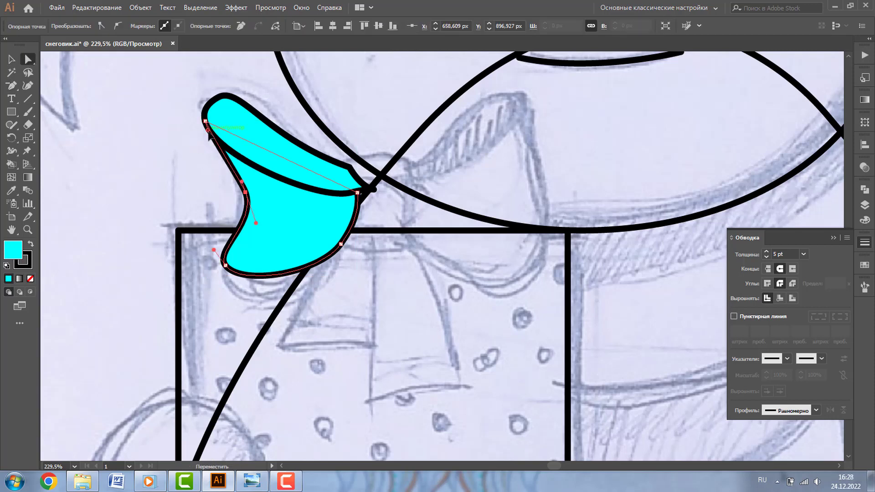
left_click(211, 139)
left_click_drag(211, 138, 234, 246)
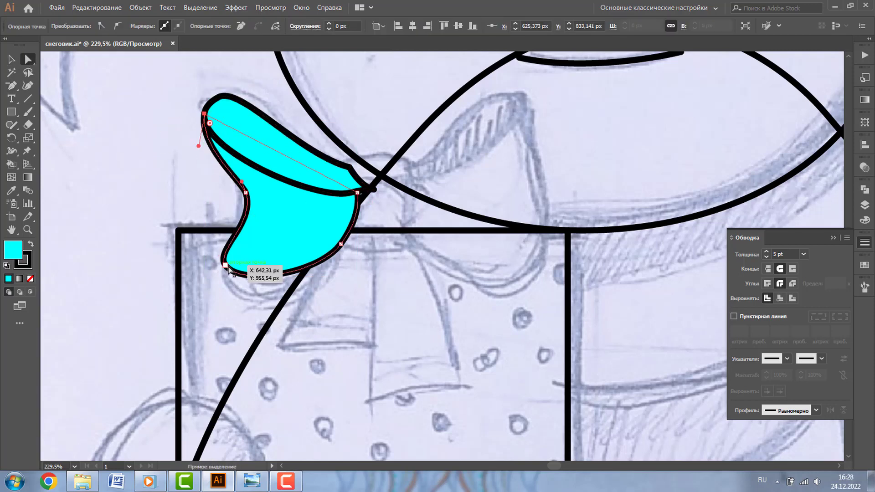
left_click_drag(246, 193, 238, 194)
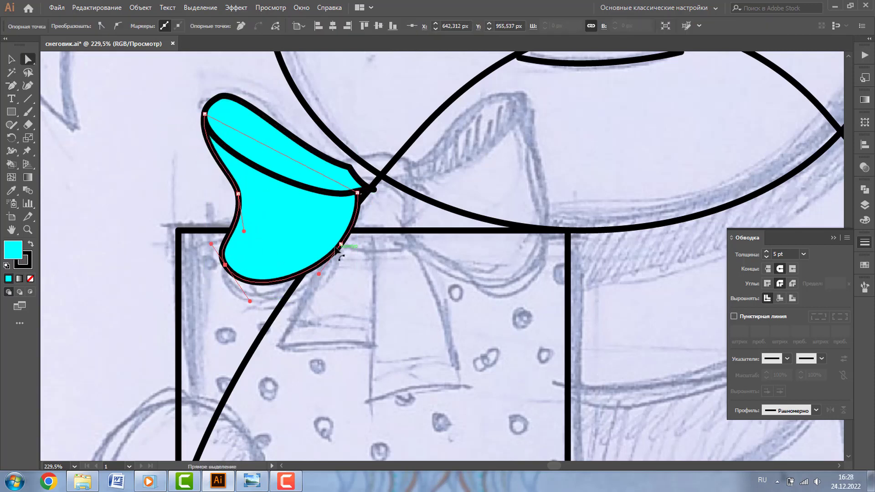
Step: Reflect a copy of the left bow half to the right and adjust its loop
key("v")
left_click(273, 151)
left_click(28, 99)
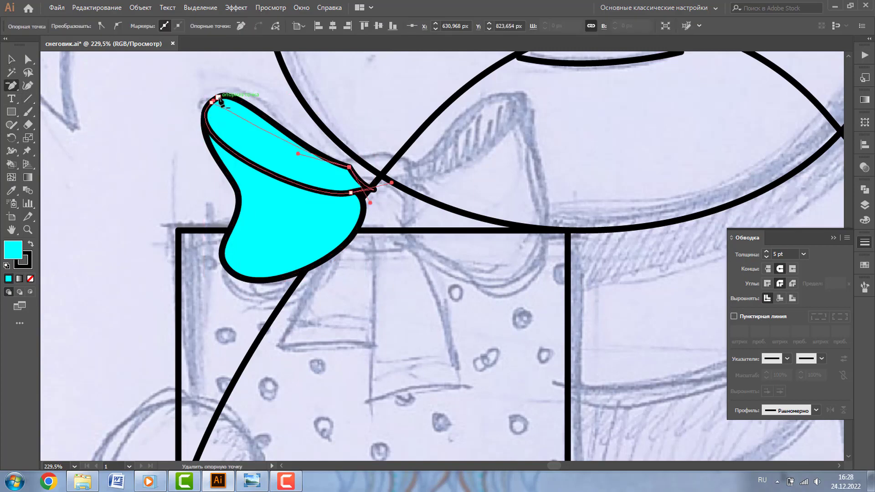
key("v")
left_click(243, 209, "shift")
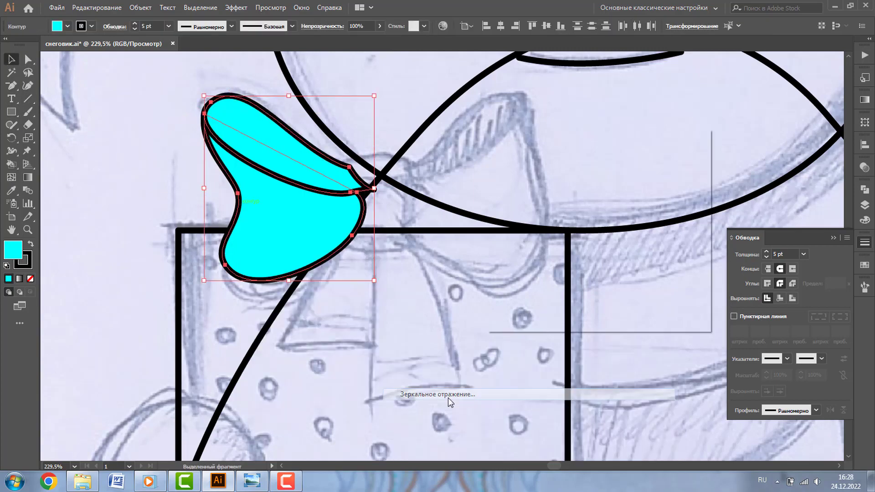
right_click(283, 219)
left_click_drag(283, 140, 464, 127)
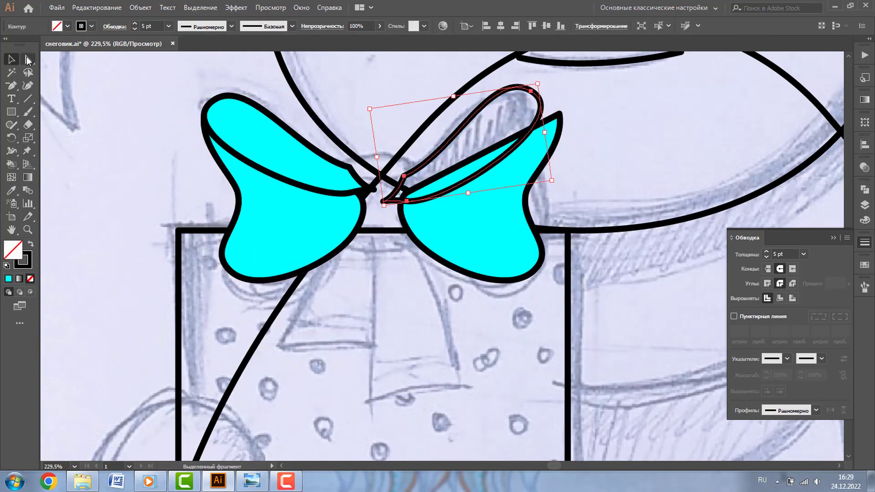
key("a")
mouse_move(397, 201)
left_mouse_down()
mouse_move(462, 198)
mouse_move(560, 114)
left_mouse_up()
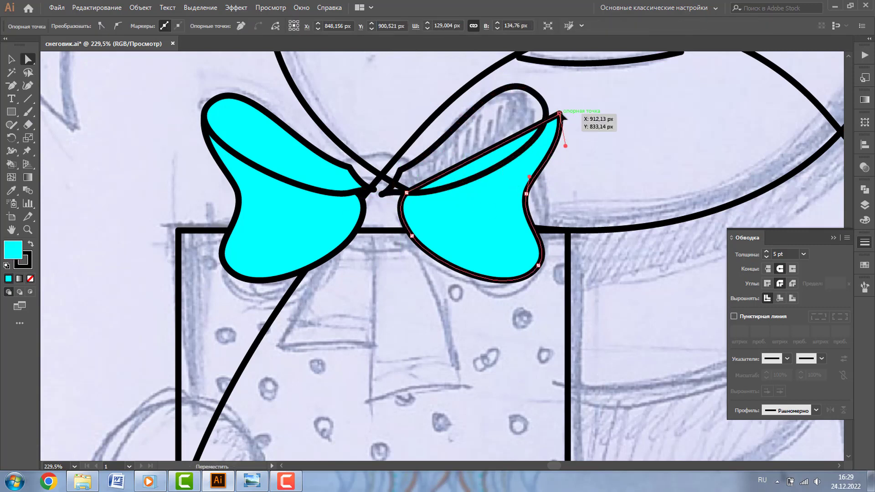
Step: Draw a rounded knot over the bow centre and reshape its anchors
key("p")
left_click_drag(341, 157, 345, 148)
left_click_drag(413, 157, 426, 178)
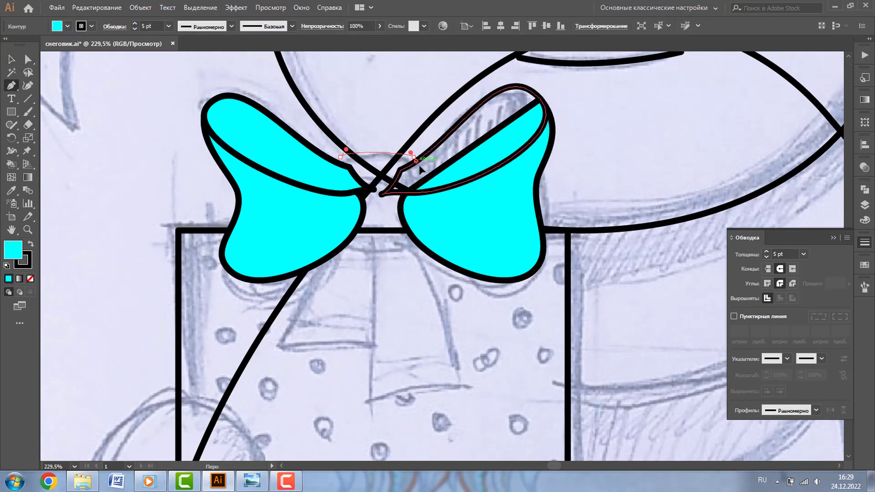
left_click_drag(418, 228, 405, 239)
left_click_drag(352, 235, 339, 223)
left_click(340, 157)
key("a")
left_click_drag(354, 151, 400, 185)
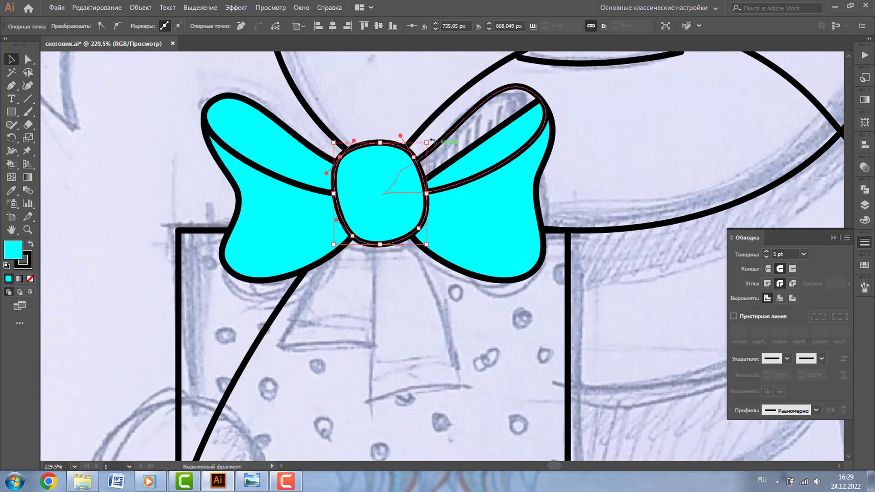
left_click(414, 233)
left_click_drag(414, 233, 415, 246)
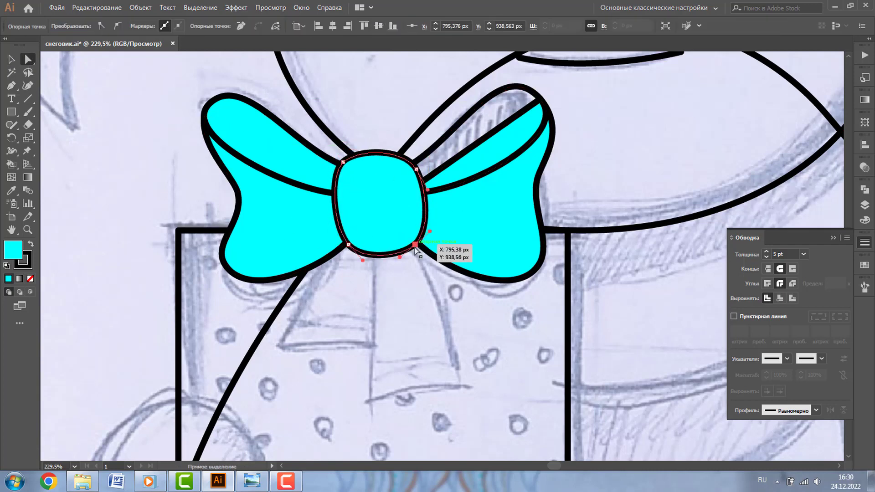
left_click_drag(342, 161, 341, 158)
Step: Draw the left and right ribbon tails hanging below the knot
key("v")
key("ctrl+shift+a")
left_click(288, 337)
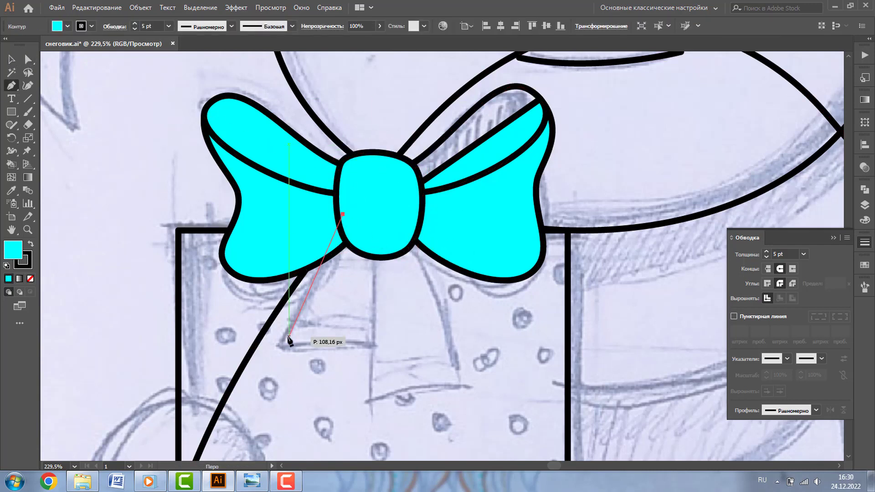
left_click(342, 212)
left_click(368, 233)
left_click(468, 388)
left_click(373, 401)
left_click(368, 233)
Step: Bend the right ribbon tail's left, bottom and right edges into curves
left_click(28, 85)
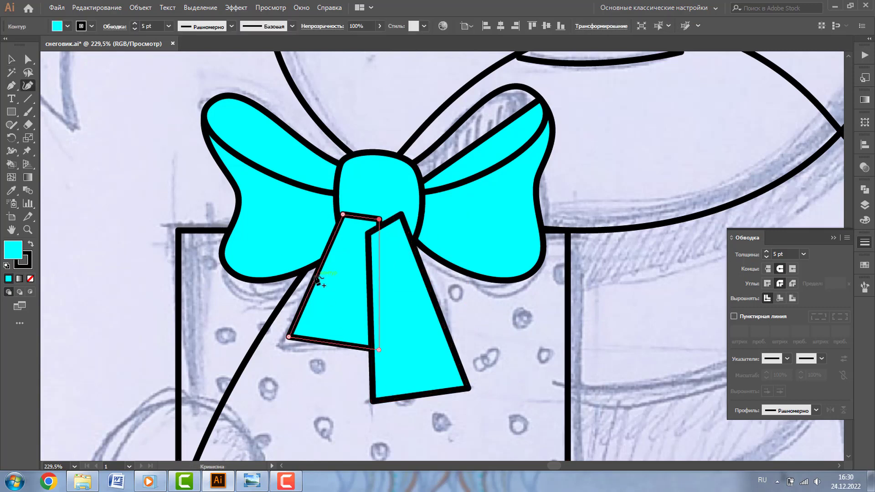
left_click_drag(370, 310, 378, 310)
left_click_drag(435, 303, 446, 302)
left_click_drag(424, 394, 455, 397)
Step: Bring the knot and wings in front of the ribbon tails
key("v")
left_click(282, 196)
left_click(483, 196, "shift")
left_click(378, 183, "shift")
key("ctrl+shift+bracketright")
left_click(440, 381)
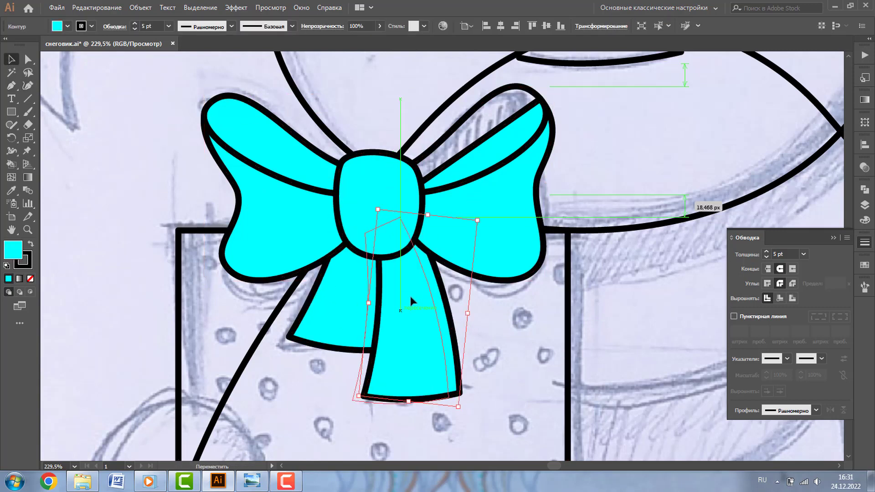
Step: Save the document and select all the bow pieces
left_click(57, 7)
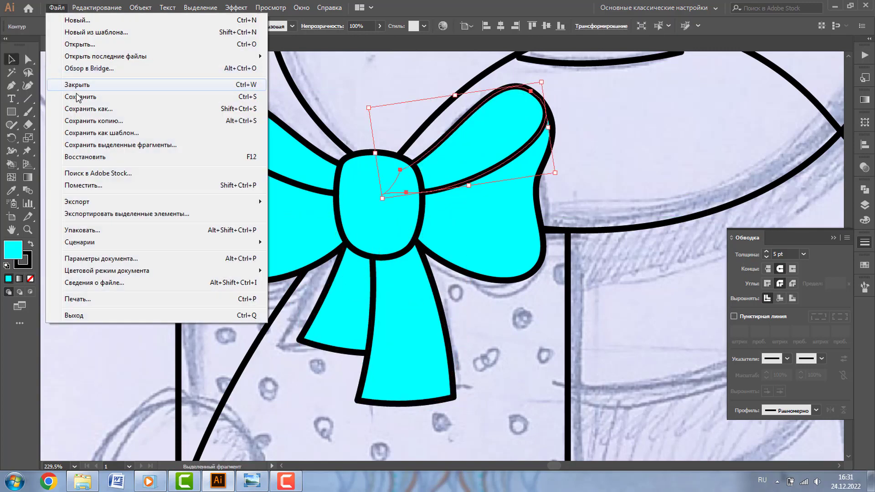
left_click(68, 92)
left_click(378, 205, "shift")
left_click(273, 205, "shift")
left_click(360, 401, "shift")
Step: Zoom out and pen-draw a closed oval mitten left of the gift box
key("ctrl+minus")
key("ctrl+minus")
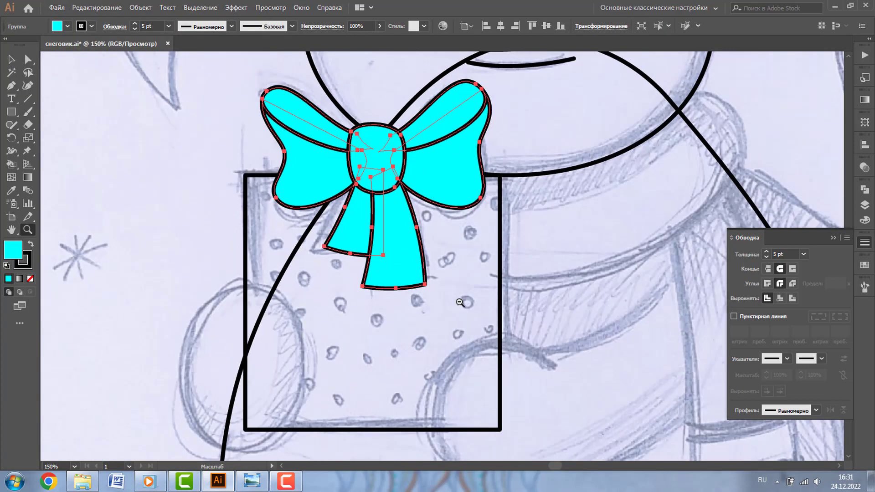
key("ctrl+minus")
key("p")
left_click_drag(260, 288, 259, 246)
left_click_drag(338, 288, 336, 366)
left_click_drag(260, 289, 256, 328)
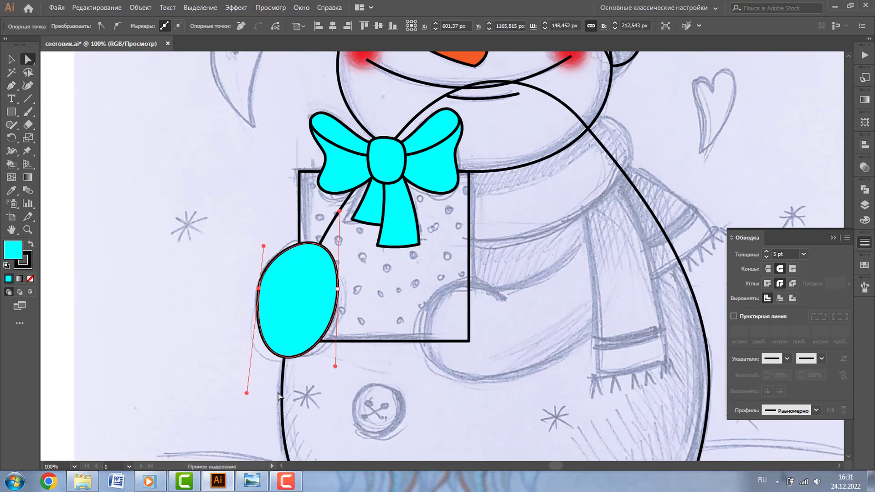
Step: Select the mitten's top anchor to tweak it, then zoom out to the whole card
key("a")
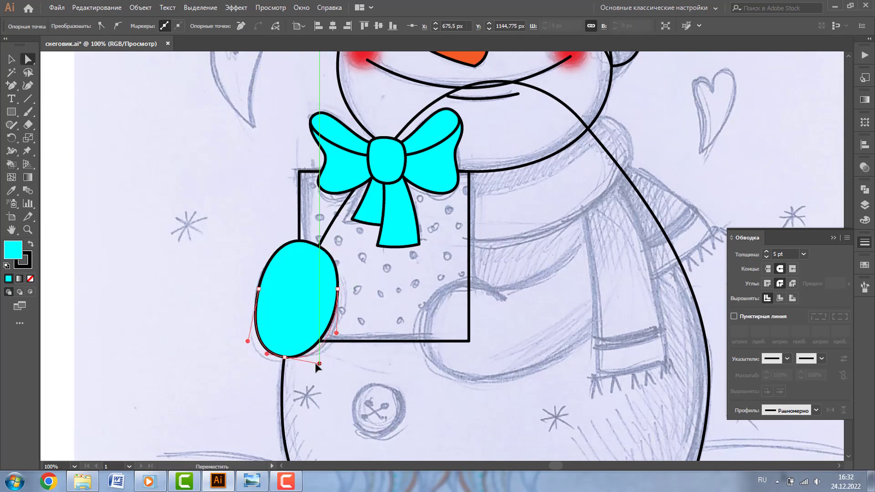
left_click(310, 242)
scroll(235, 361, "up", 3)
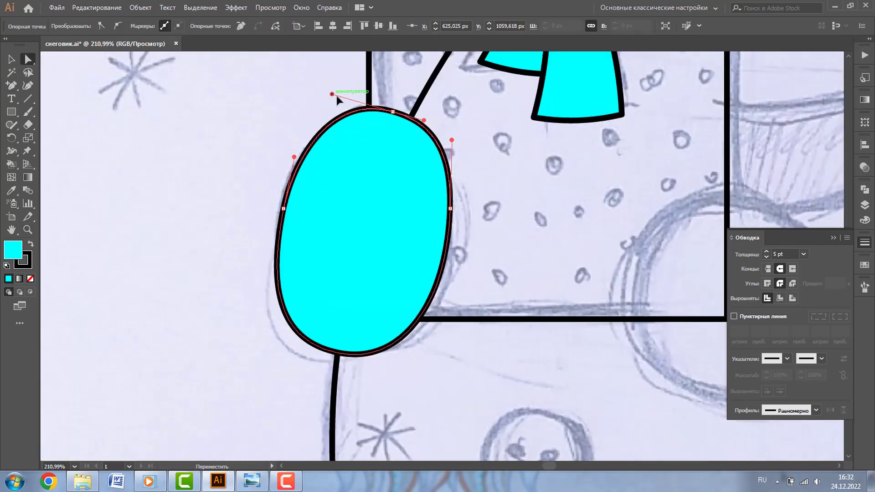
key("z")
left_click_drag(239, 245, 1, 104)
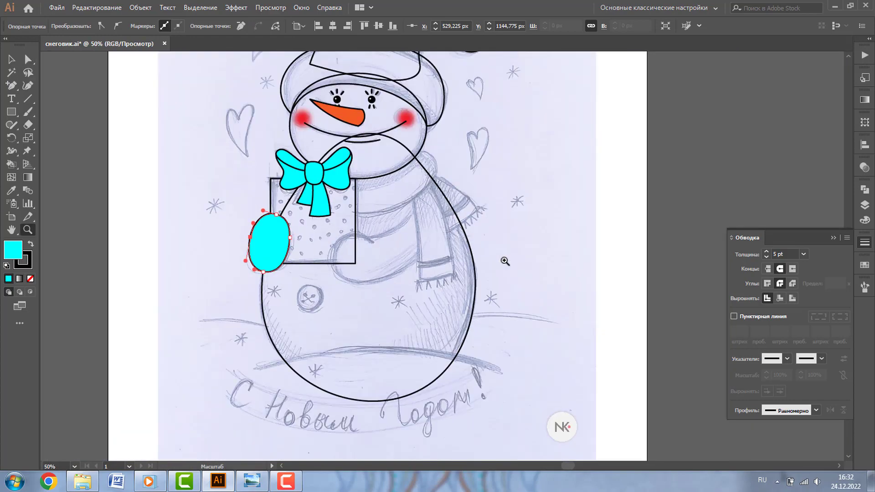
Step: Draw an ellipse over the belly button and fill it navy blue
key("v")
left_click_drag(298, 304, 328, 305)
key("l")
left_click_drag(319, 131, 402, 313)
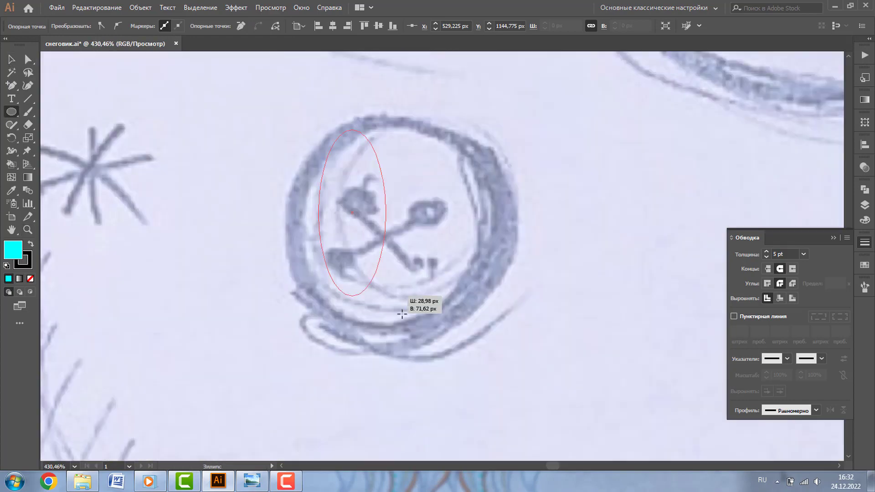
left_click(68, 26)
left_click(98, 52)
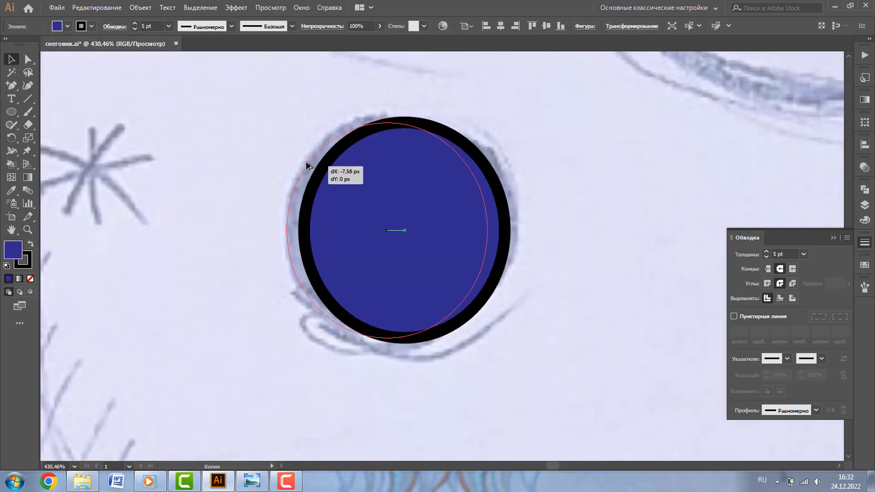
left_click(67, 26)
Step: Add four small black buttonholes on the navy button and zoom out
left_click(160, 227)
mouse_move(164, 203)
left_mouse_down()
mouse_move(188, 226)
mouse_move(405, 211)
left_mouse_up()
left_click(351, 219, "shift")
left_click_drag(402, 264, 402, 264)
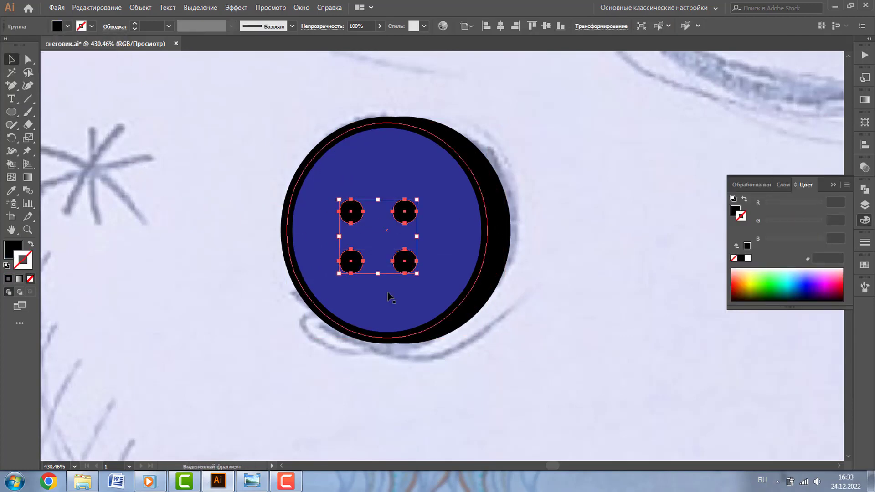
key("ctrl+a")
key("ctrl+0")
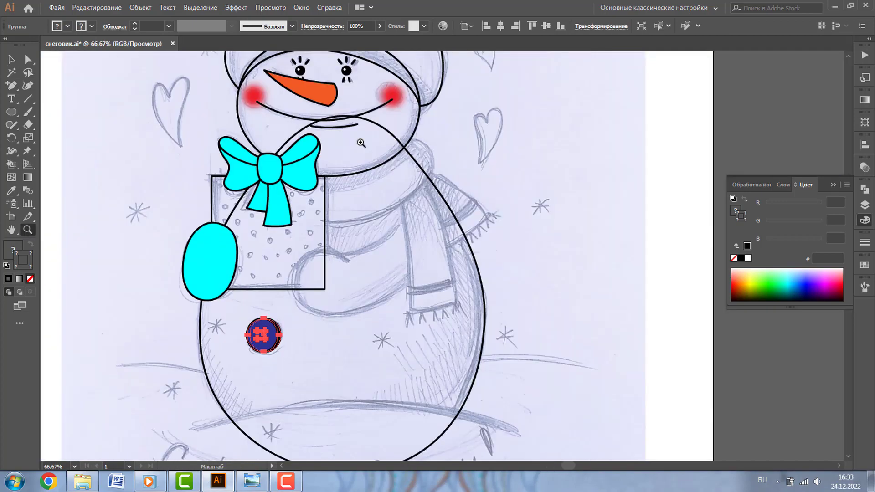
scroll(519, 157, "up", 3)
Step: Close the scarf collar path and make it a stroke-only outline
key("p")
left_click_drag(293, 377, 455, 377)
left_click(224, 220)
left_click(526, 159)
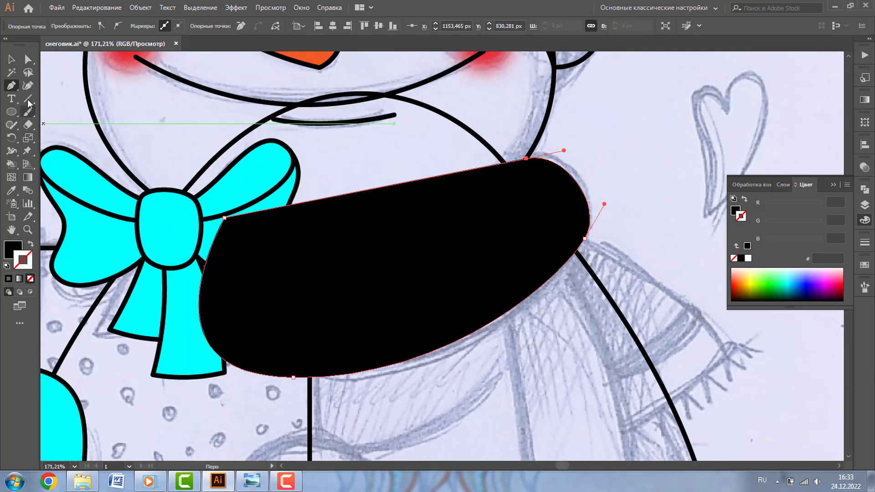
key("shift+x")
key("z")
key("ctrl+0")
Step: Select the head ellipse and keep it filled white
left_click(246, 196, "ctrl")
left_click(734, 210)
left_click(747, 258)
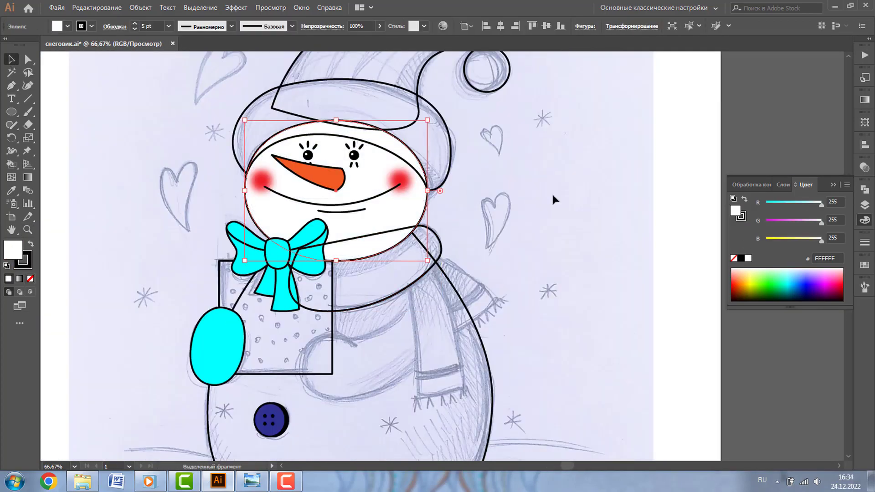
left_click(459, 293, "ctrl")
left_click(220, 208, "ctrl")
Step: Bend the scarf collar's curves to fit the sketch, then zoom out
left_click_drag(324, 292, 365, 292)
key("a")
left_click(576, 113)
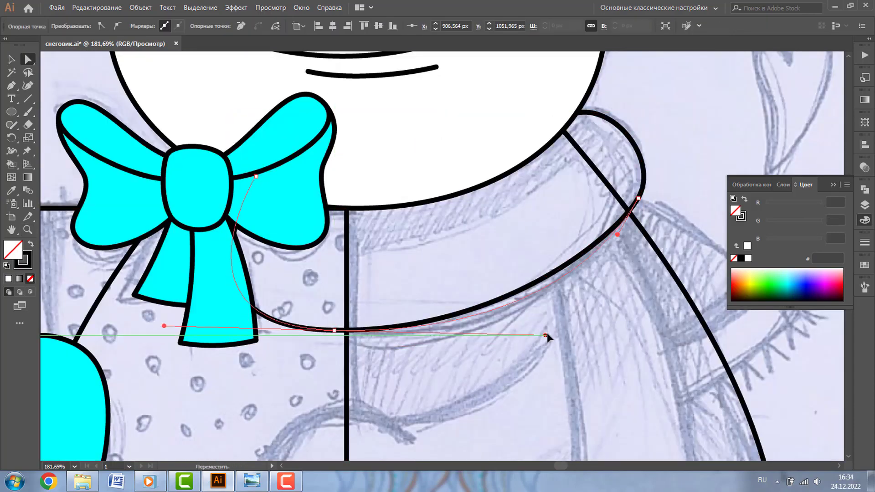
left_click_drag(577, 113, 625, 101)
left_click_drag(556, 336, 531, 338)
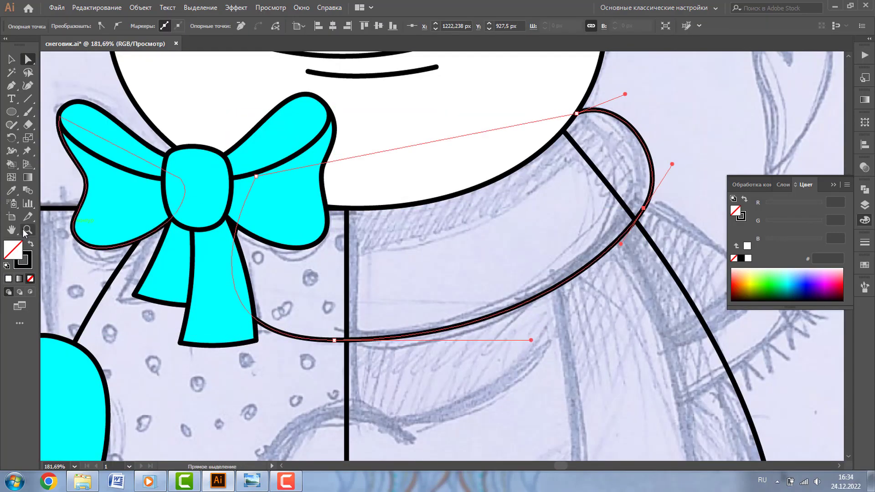
key("z")
key("ctrl+0")
Step: Paste a copy of the bow tail, remove its fill, and fit it over the scarf's hanging end
key("v")
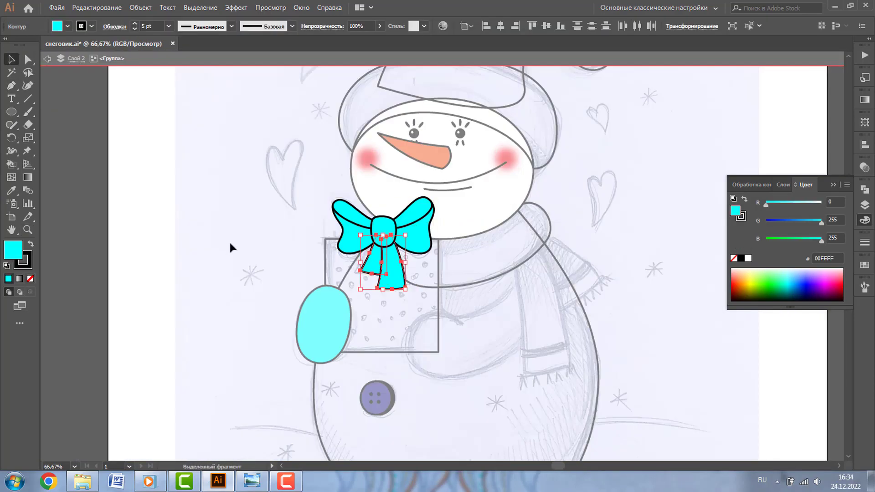
mouse_move(605, 293)
left_mouse_down()
mouse_move(545, 351)
mouse_move(542, 296)
left_mouse_up()
left_click(66, 26)
left_click(8, 45)
scroll(714, 392, "up", 3)
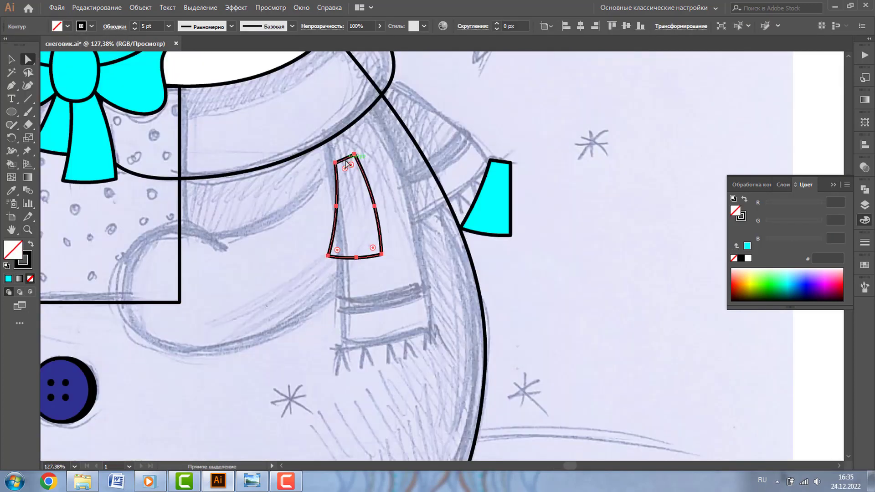
left_click_drag(371, 254, 433, 336)
left_click_drag(370, 156, 470, 109)
key("ctrl+z")
key("ctrl+z")
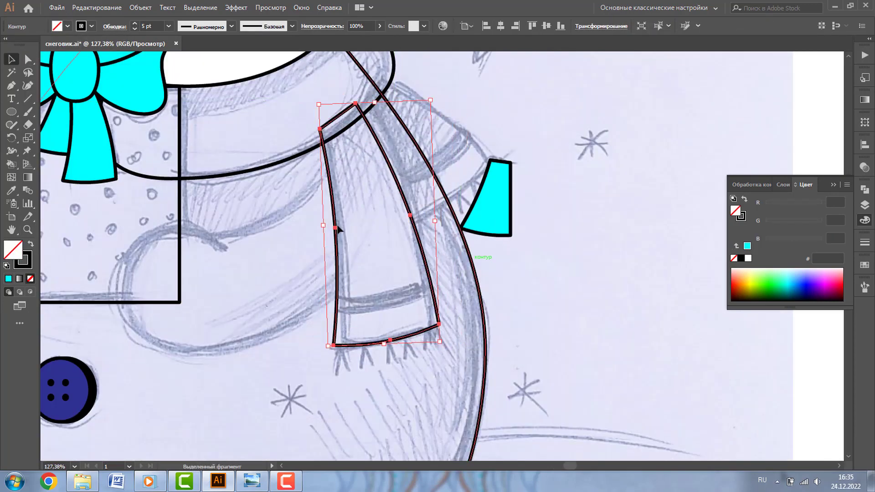
Step: Delete the extra anchor points on the tail's edges and select the leftover cyan piece
key("p")
left_click(356, 105)
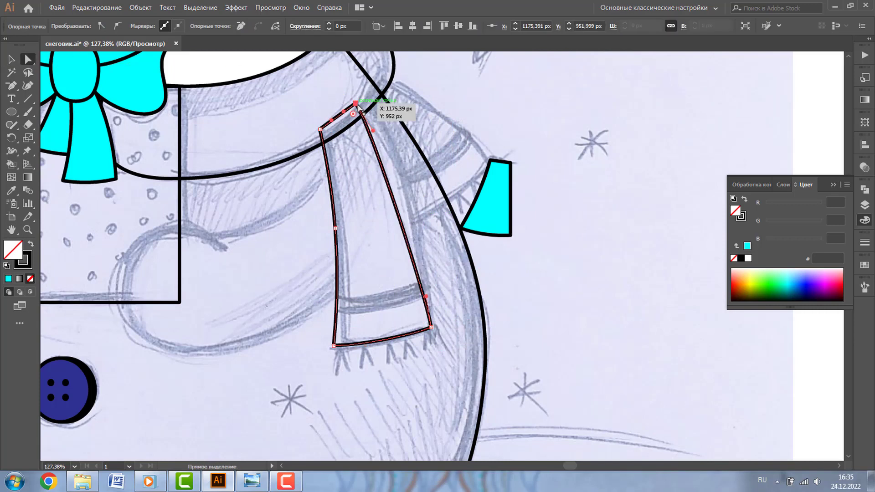
left_click(337, 343)
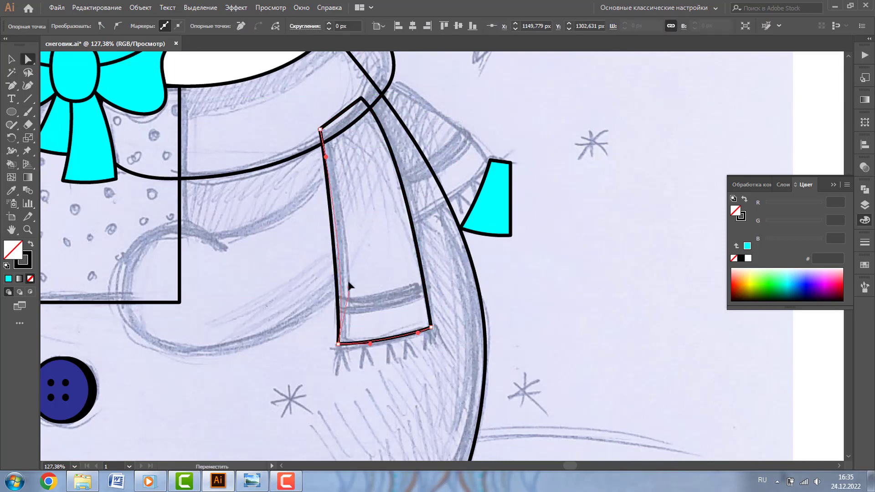
key("v")
left_click(385, 214)
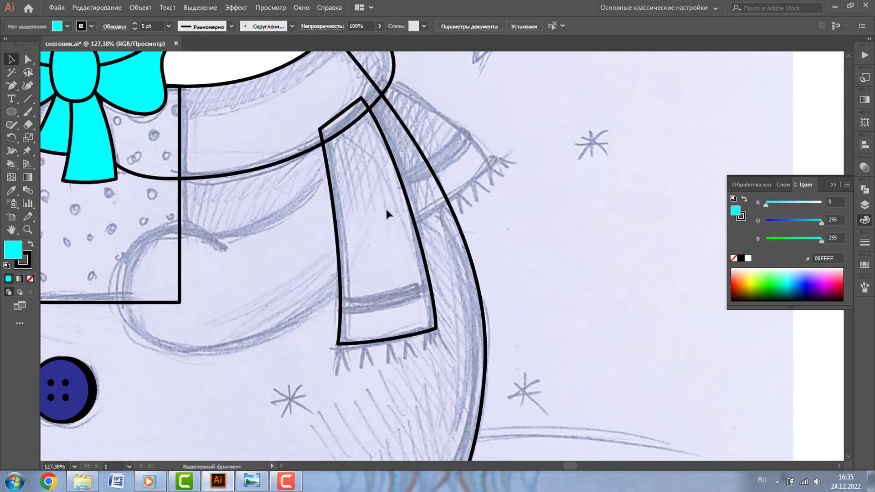
Step: Draw an unfilled, outlined stripe band across the tail with the Pen tool, curving its edge
left_click_drag(305, 294, 315, 284)
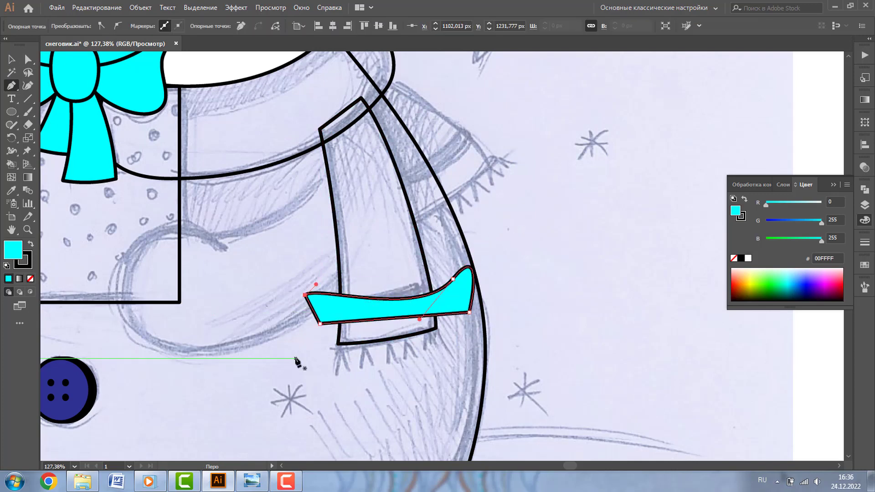
left_click(327, 298)
left_click(436, 272)
left_click(443, 295)
left_click(326, 317)
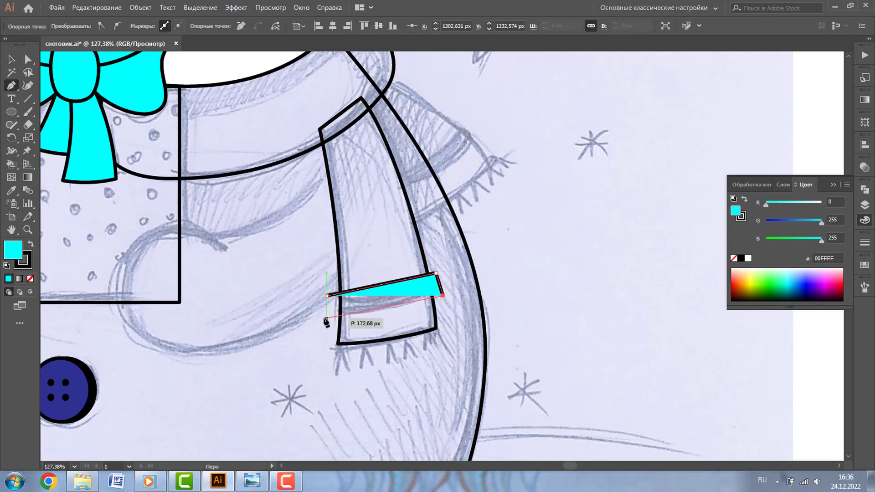
key("/")
left_click(461, 291)
Step: Select the lower edge of the scarf tail and zoom out to view the whole tail
key("v")
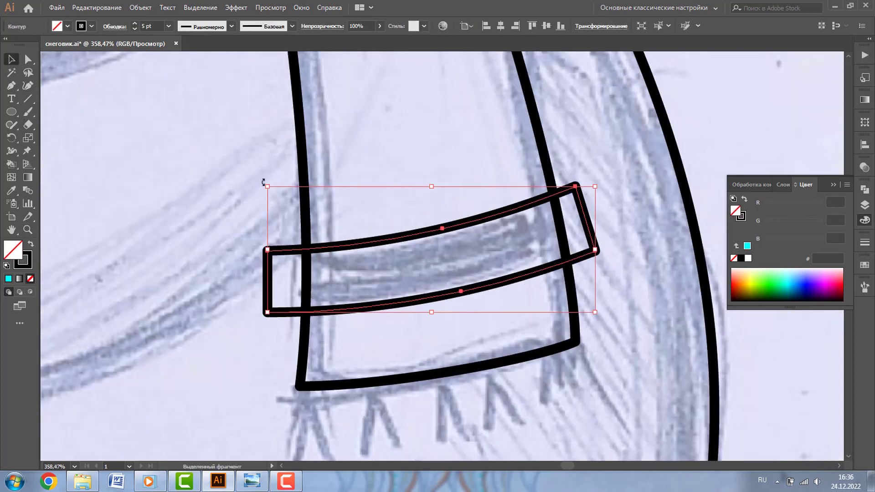
key("a")
left_click(574, 353)
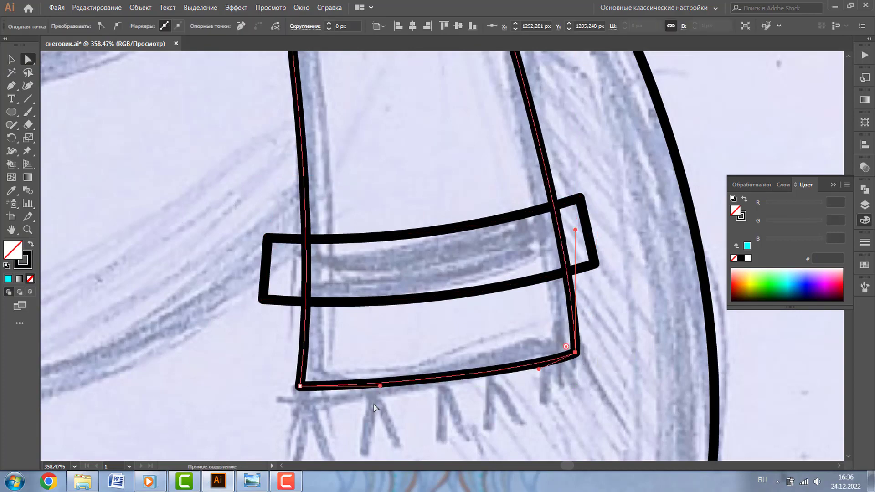
key("ctrl+minus")
key("ctrl+minus")
key("ctrl+minus")
key("shift+m")
Step: Merge the stripe pieces over the tail, then duplicate and rotate the finished tail as a second tail
left_click_drag(321, 235, 353, 263)
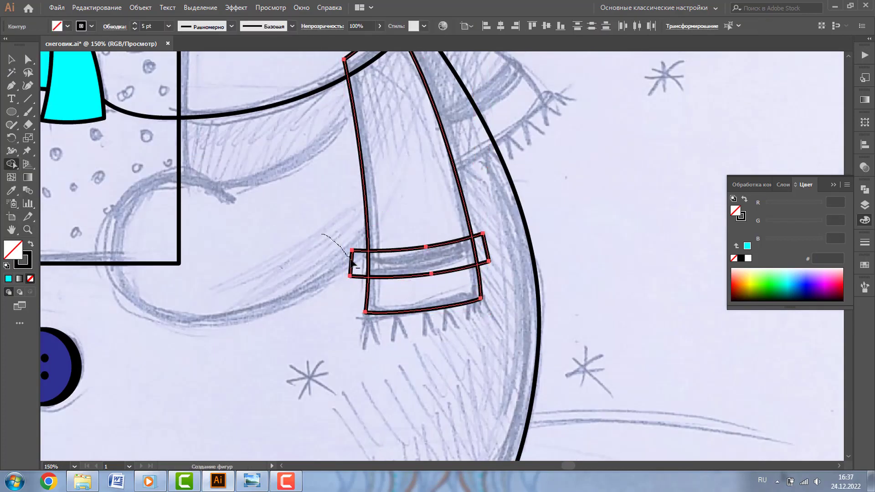
key("v")
left_click(373, 220)
left_click_drag(373, 220, 565, 220)
scroll(593, 182, "up", 3)
mouse_move(647, 146)
left_mouse_down()
mouse_move(627, 133)
mouse_move(556, 279)
left_mouse_up()
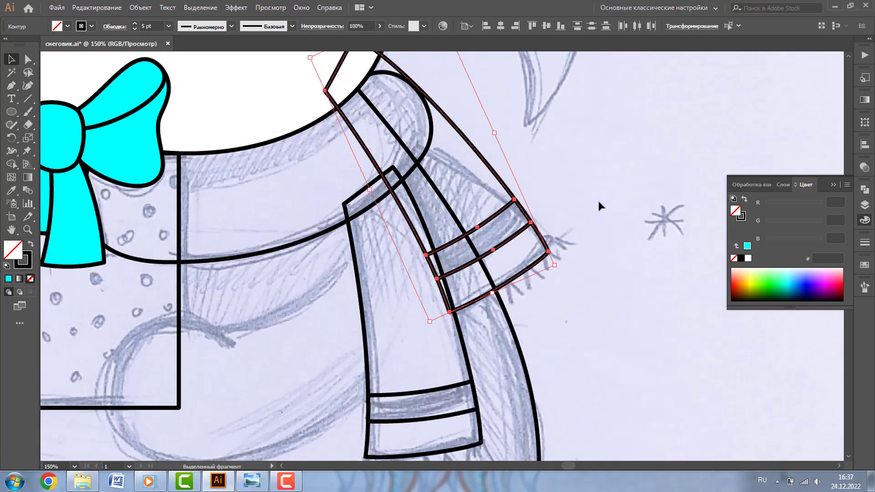
scroll(598, 206, "up", 2)
Step: Tuck the second tail's top point under the collar and narrow the tail toward its end
key("a")
left_click(330, 98)
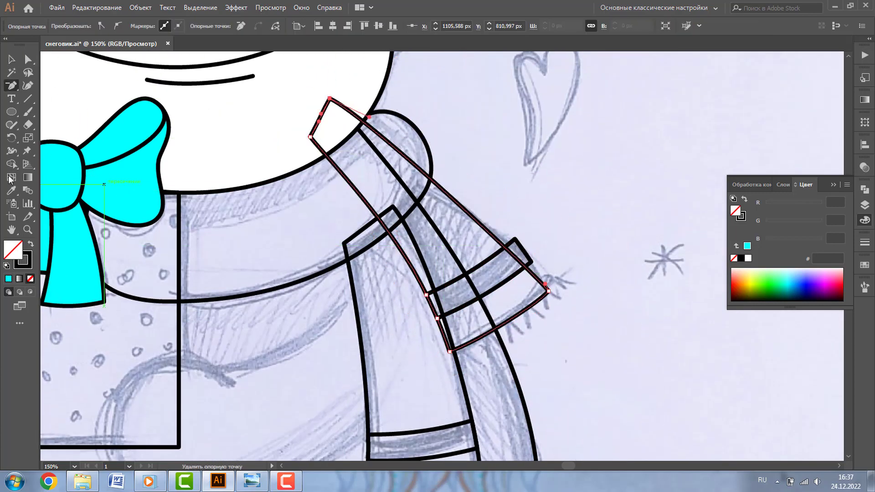
left_click_drag(329, 98, 322, 111)
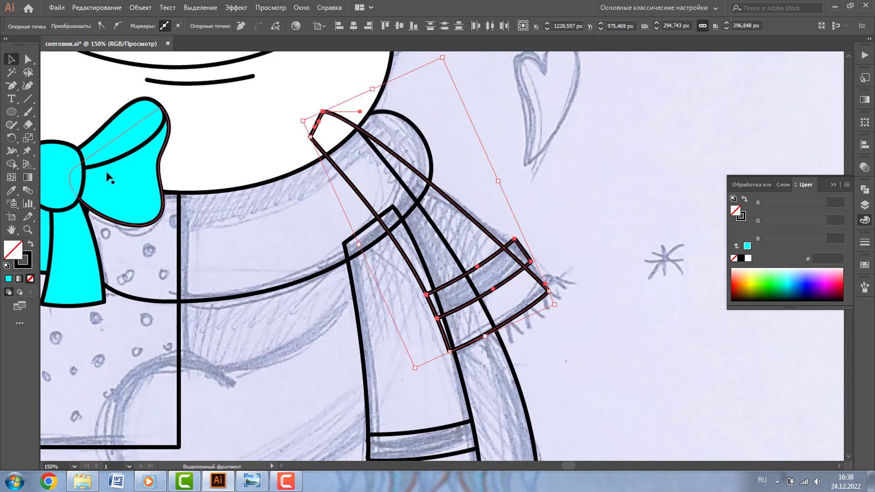
left_click(11, 150)
left_click_drag(530, 263, 524, 267)
key("v")
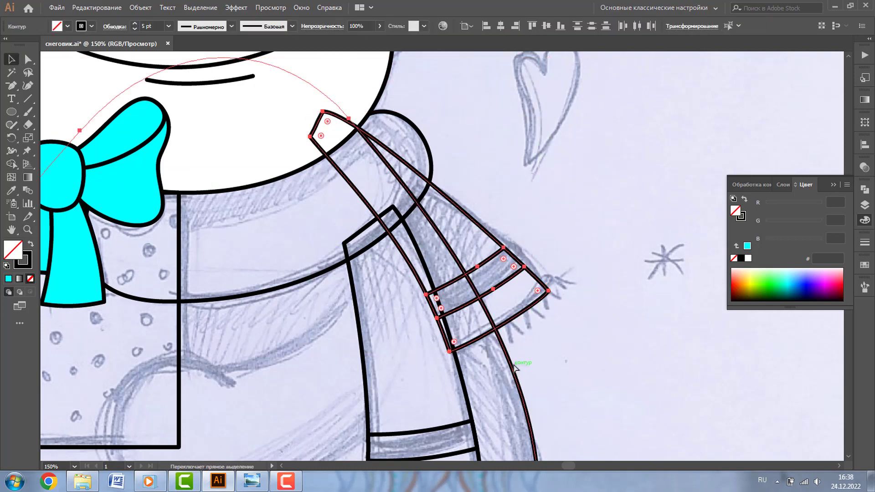
Step: Fill the scarf collar green (10EE00) and both tails yellow-green (CDFF08)
left_click(419, 437)
left_click(431, 168)
left_click(770, 276)
scroll(589, 192, "down", 2)
left_click_drag(589, 192, 469, 317)
left_click(747, 299)
left_click(28, 230)
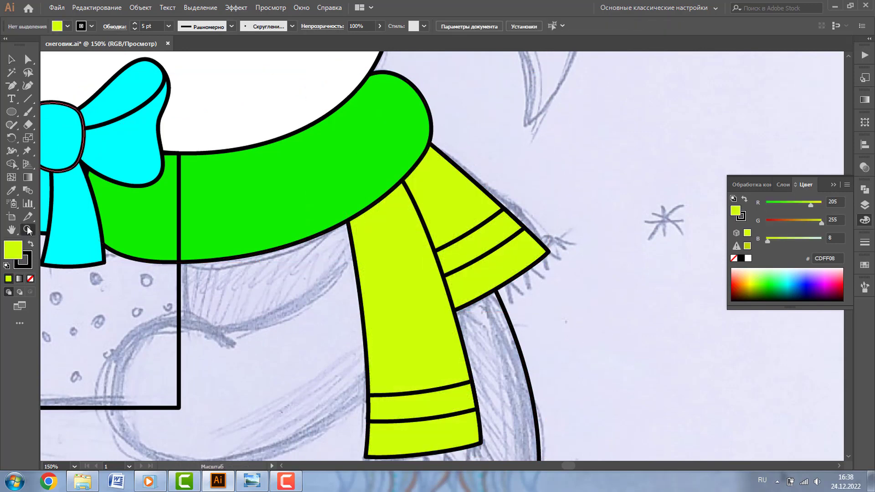
Step: Move the stripe's end points up to the tail edge and zoom out to check the snowman
left_click(448, 162)
left_click_drag(527, 230, 536, 219)
left_click(460, 244)
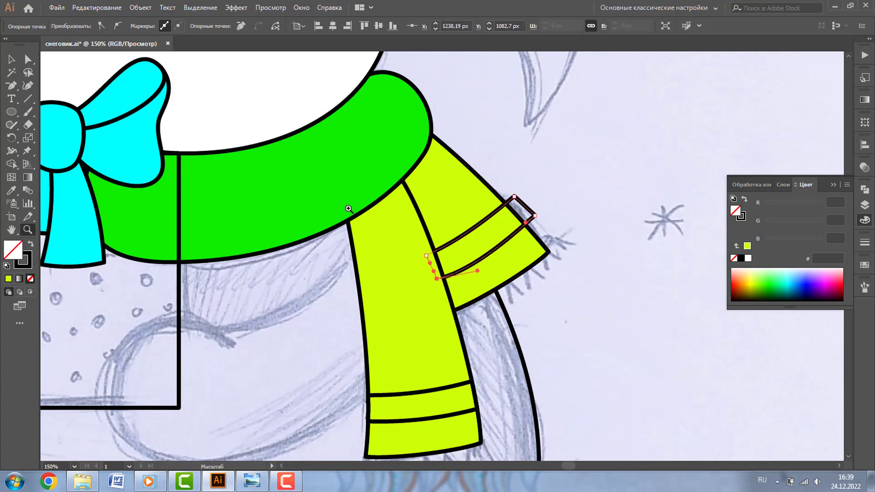
scroll(576, 246, "up", 4)
key("v")
scroll(499, 250, "down", 3)
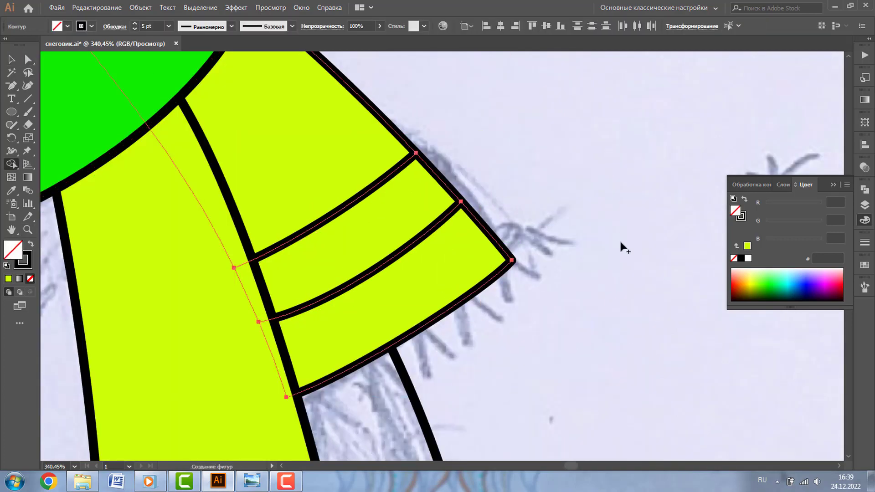
key("z")
scroll(419, 289, "down", 4)
Step: Trace a heart outline with the Pen tool, closing it at the top dip
scroll(317, 105, "up", 3)
key("p")
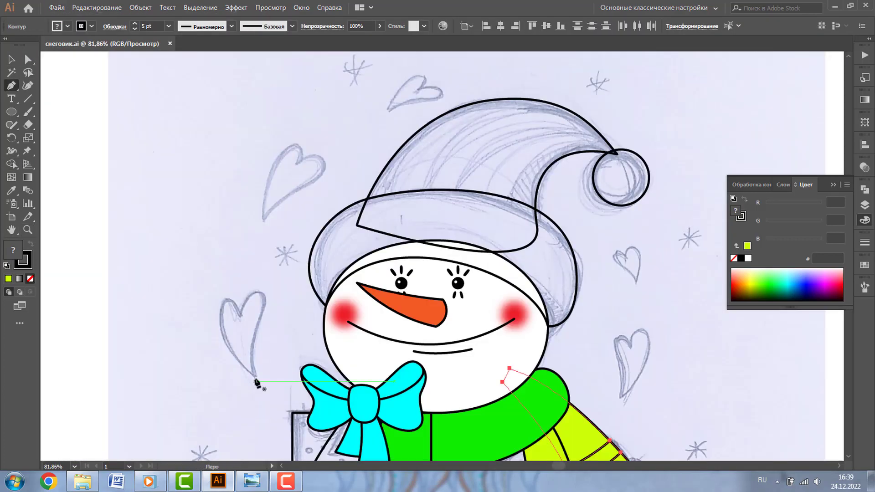
left_click_drag(262, 295, 256, 286)
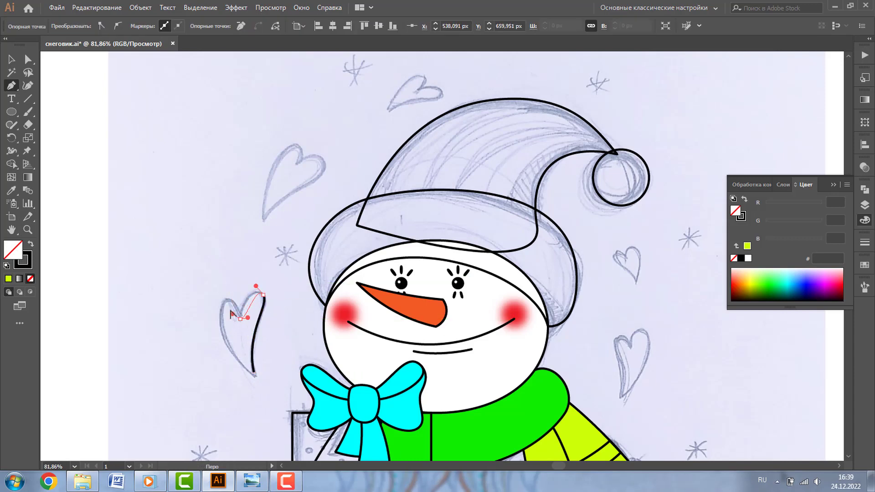
left_click(242, 314)
scroll(242, 310, "up", 3)
Step: Smooth the heart's left and right lobe curves by adjusting their anchor handles
key("a")
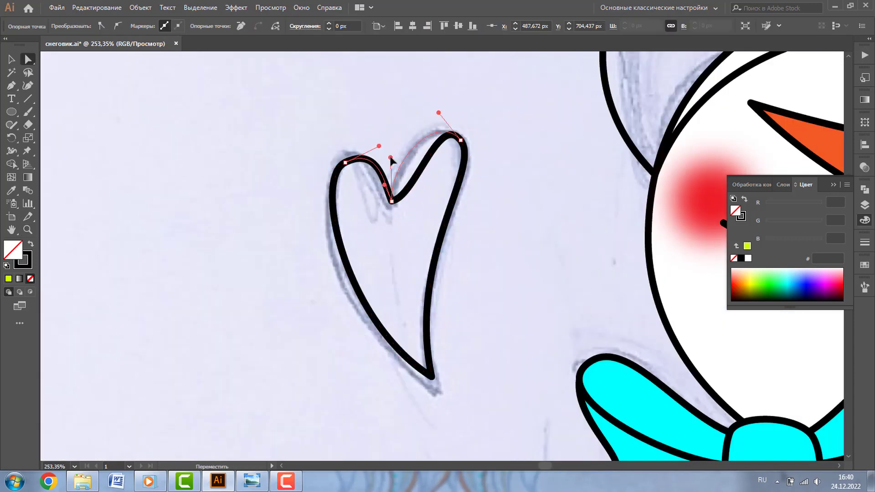
left_click_drag(391, 160, 390, 159)
left_click_drag(378, 145, 374, 146)
scroll(360, 258, "up", 3)
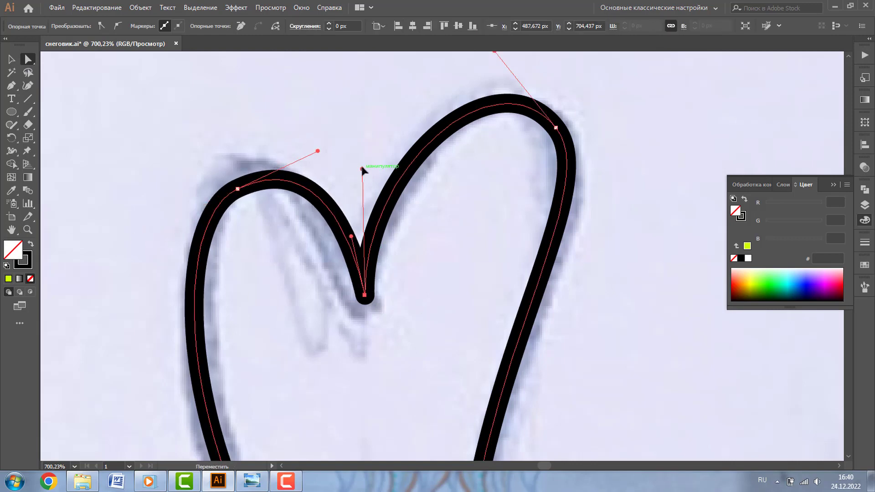
scroll(363, 171, "down", 3)
scroll(449, 224, "down", 2)
scroll(354, 203, "up", 4)
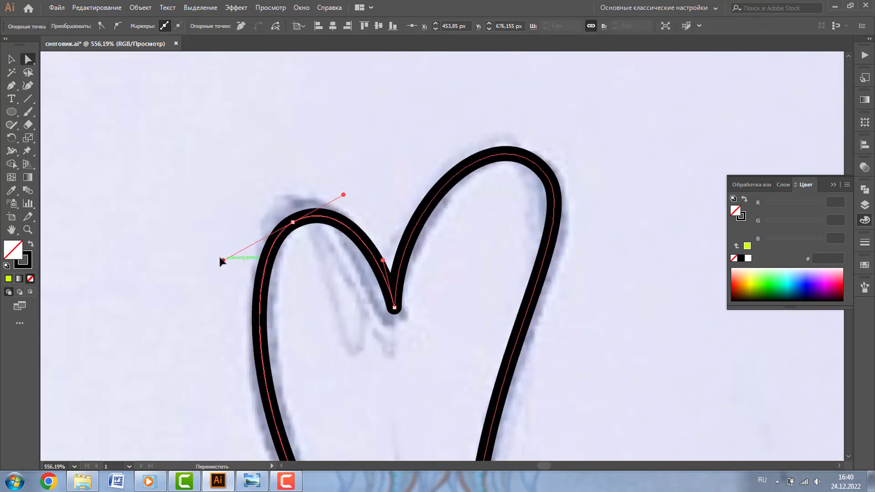
key("v")
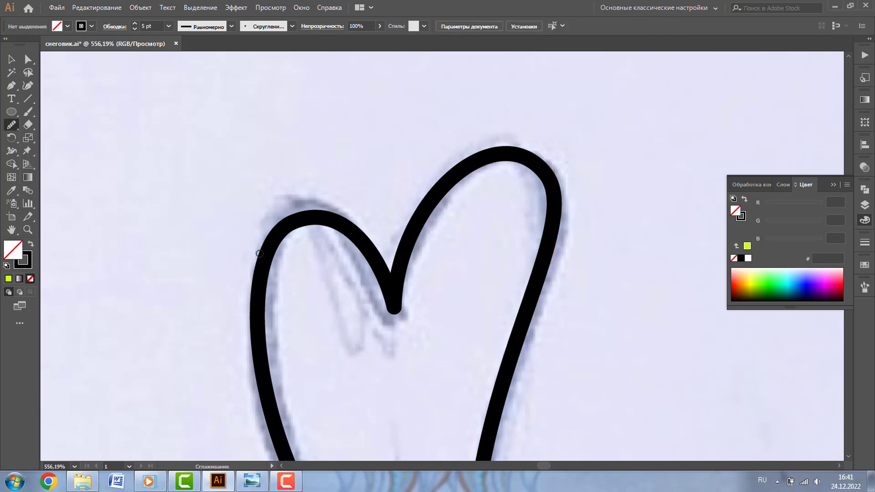
key("ctrl+minus")
key("ctrl+minus")
key("ctrl+minus")
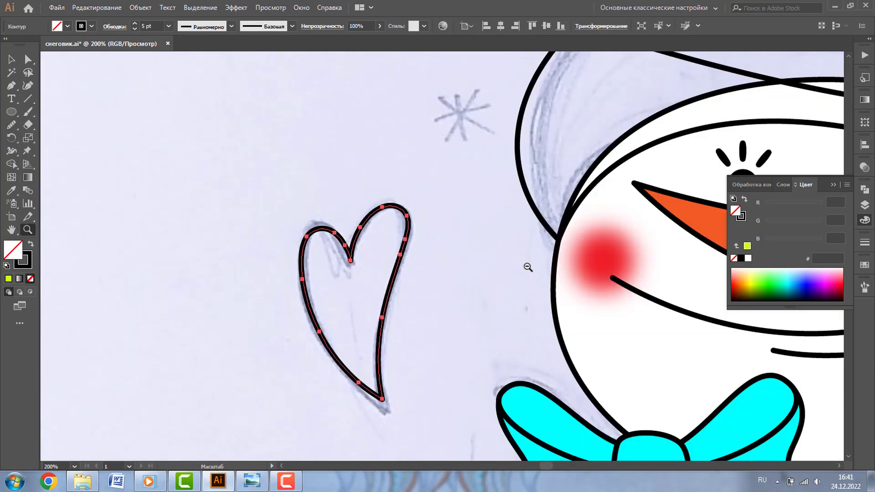
key("ctrl+minus")
key("ctrl+minus")
Step: Move the heart over the sketched heart, rotate it to the tilt, and pull its bottom point onto the sketch
key("v")
left_click_drag(387, 286, 428, 150)
scroll(396, 146, "up", 5)
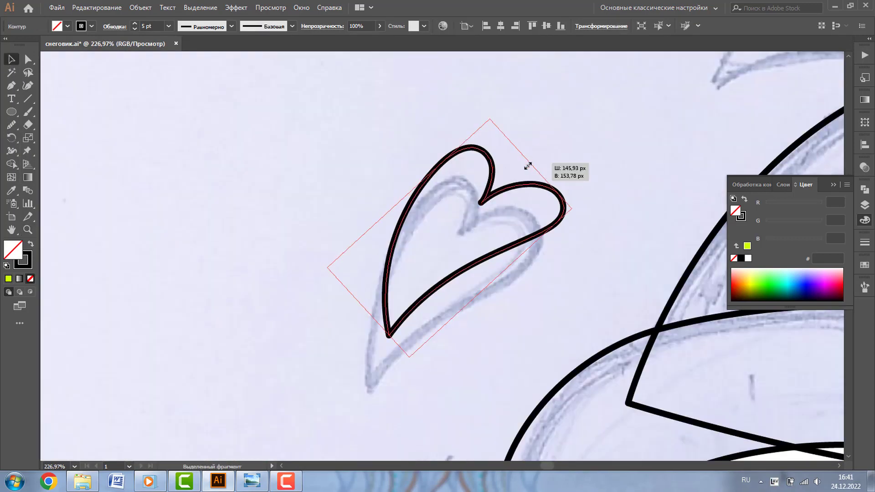
left_click_drag(528, 159, 518, 194)
key("a")
left_click(377, 373)
left_click_drag(376, 373, 363, 388)
key("p")
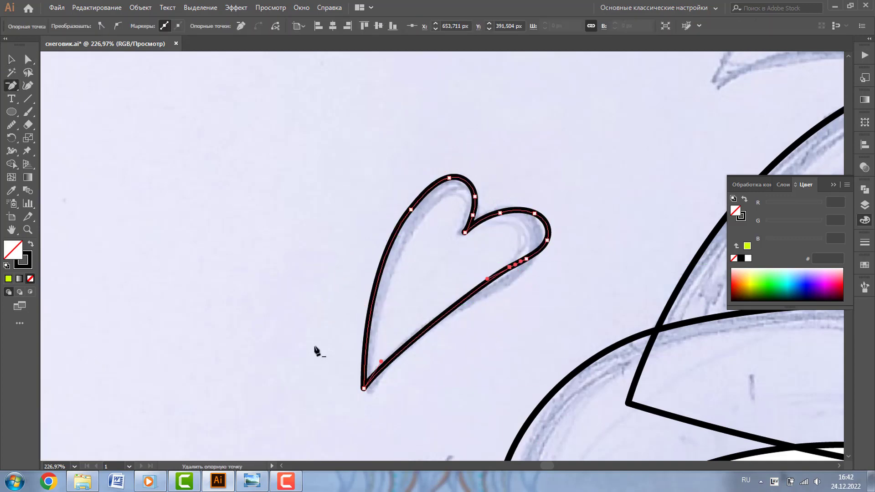
Step: Make a mirrored copy of the heart and position it over the sketch
left_click(28, 229)
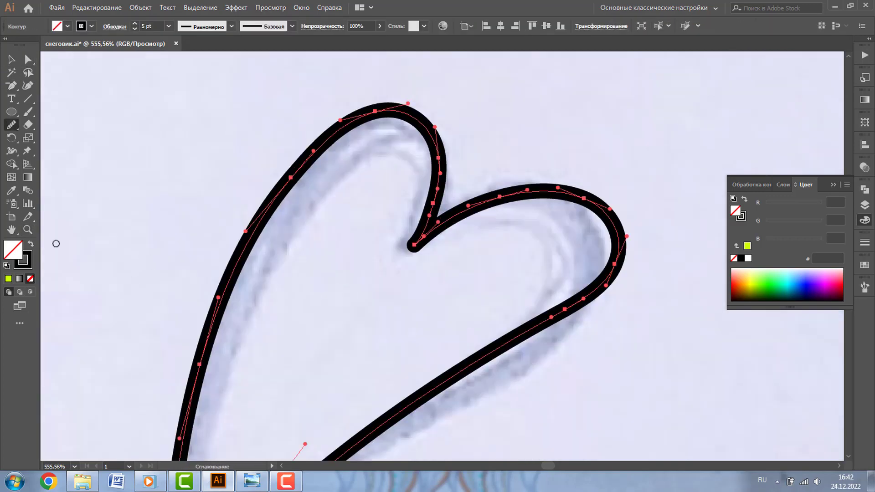
left_click(405, 255, "alt")
left_click(517, 306)
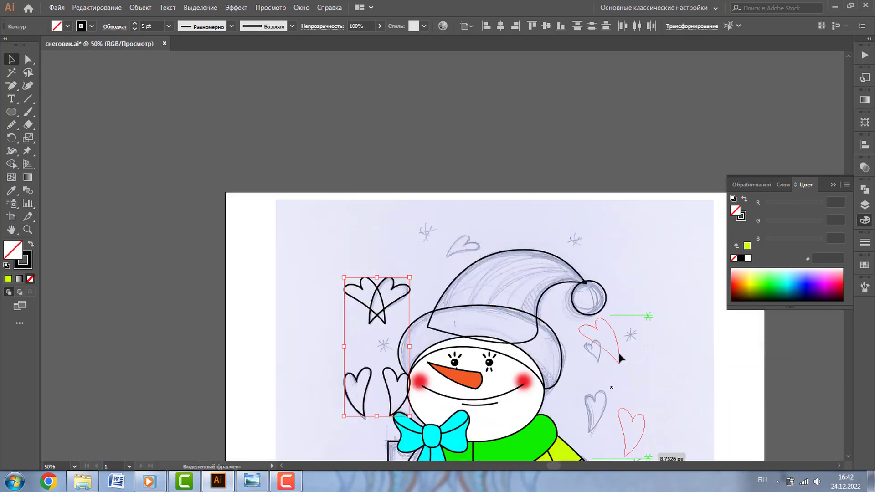
mouse_move(378, 309)
left_mouse_down()
mouse_move(599, 367)
mouse_move(638, 440)
left_mouse_up()
key("v")
left_click_drag(401, 224, 377, 197)
Step: Copy the heart up below the hat's pom-pom
key("n")
scroll(369, 273, "up", 3)
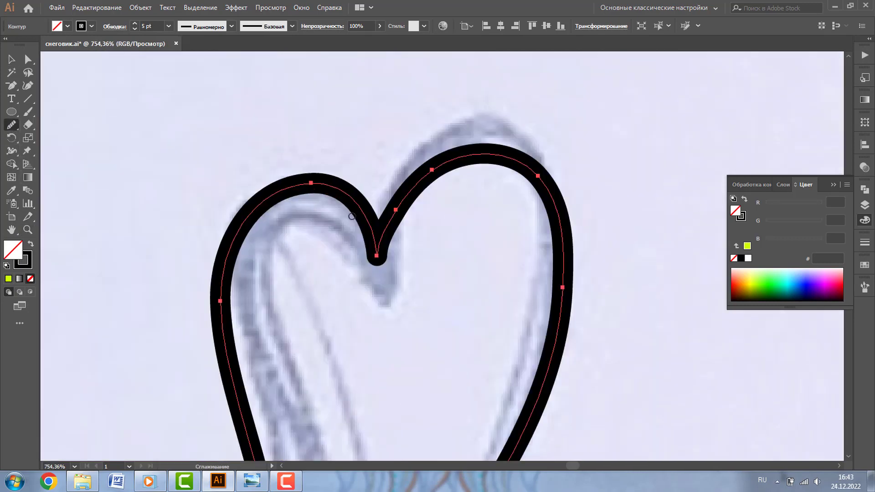
scroll(369, 273, "down", 1)
key("v")
left_click(51, 188)
scroll(52, 188, "down", 5)
left_click_drag(347, 361, 351, 258)
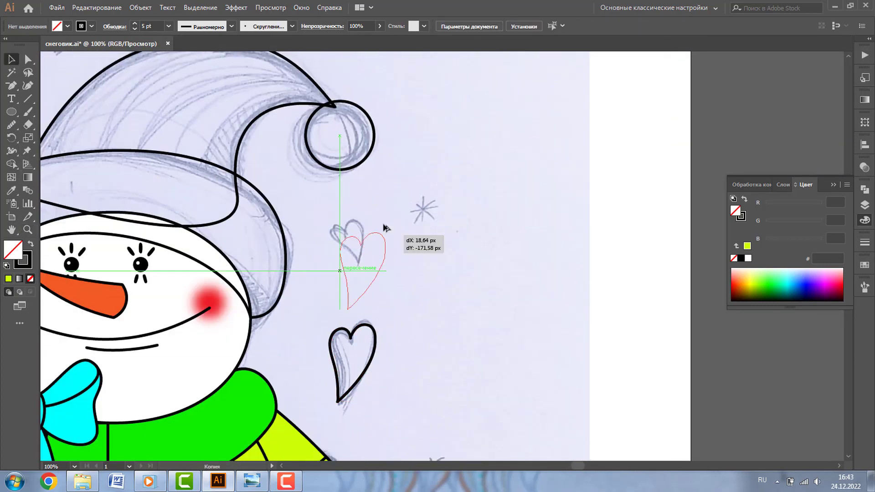
scroll(433, 176, "up", 3)
scroll(433, 175, "up", 3)
Step: Redraw the heart's left, bottom and right sides with the Pencil and smooth the outline
key("z")
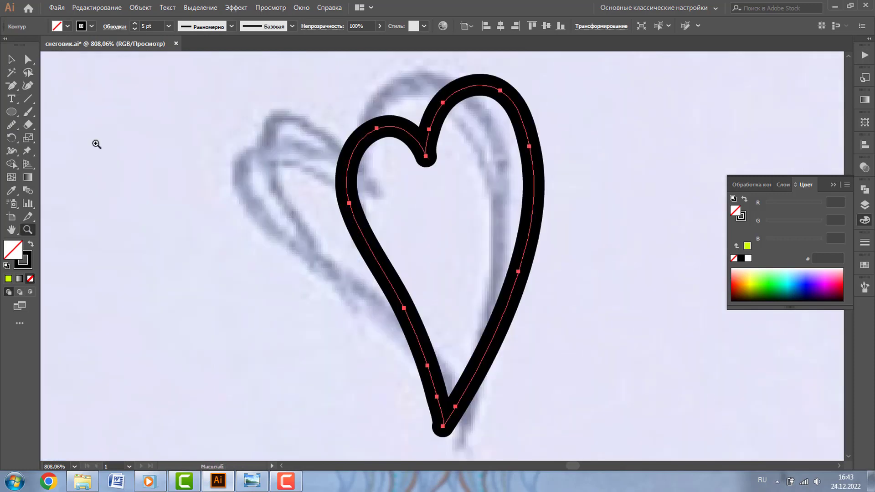
left_click_drag(365, 109, 333, 255)
left_click_drag(382, 292, 479, 346)
left_click_drag(435, 89, 505, 291)
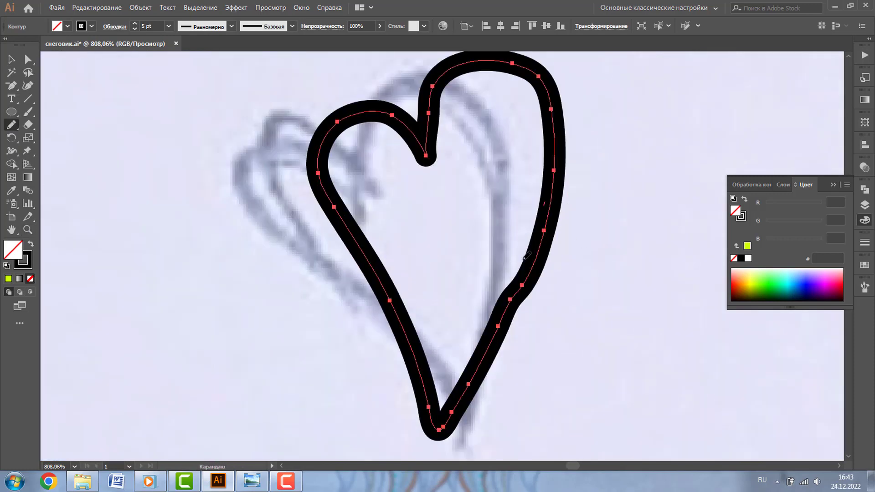
left_click_drag(523, 228, 478, 355)
key("Return")
key("Return")
left_click_drag(451, 410, 557, 78)
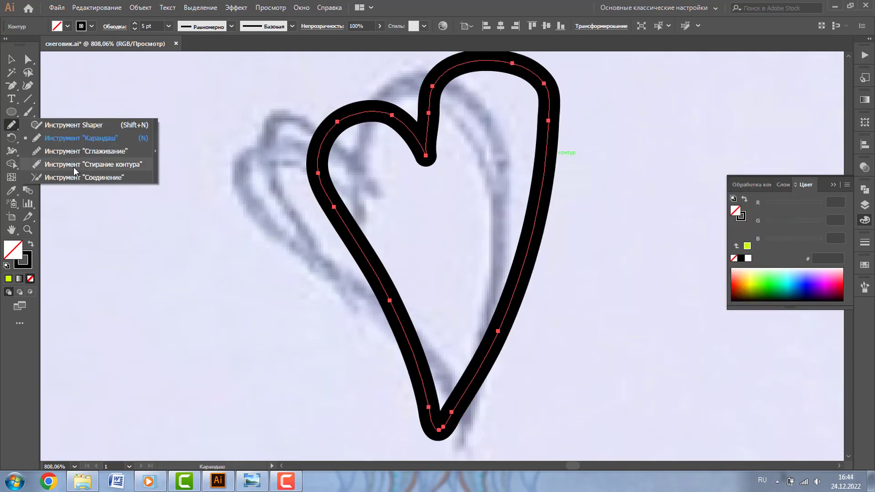
left_click_drag(12, 124, 68, 150)
key("p")
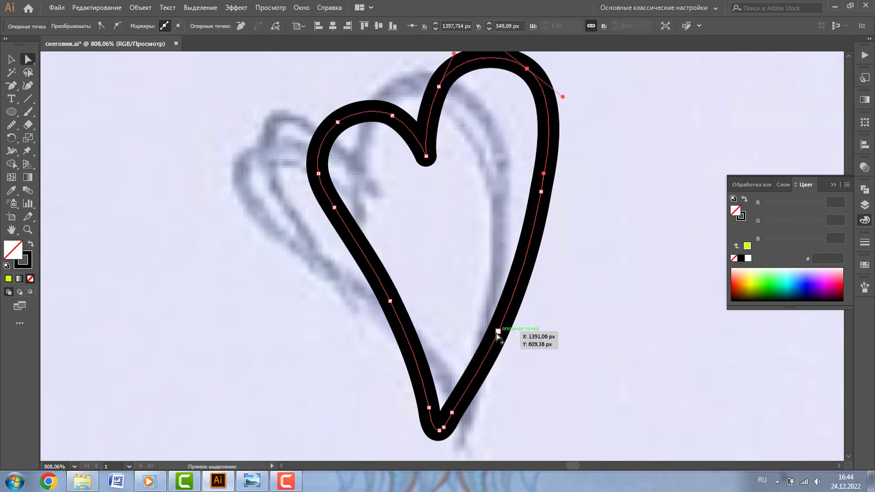
key("z")
scroll(501, 319, "down", 10)
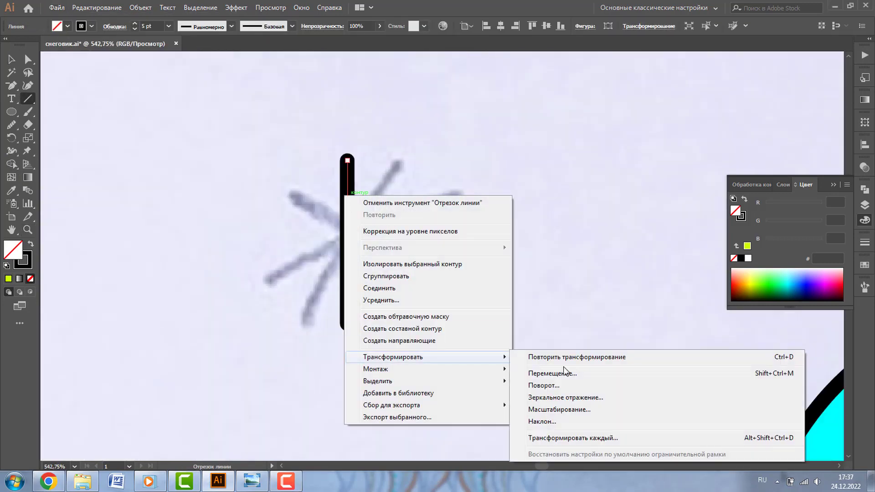
Step: Rotate copies of the stroke into an asterisk snowflake and scatter copies around the snowman's body
left_click(544, 385)
left_click(654, 261)
key("ctrl+d")
key("ctrl+d")
key("ctrl+d")
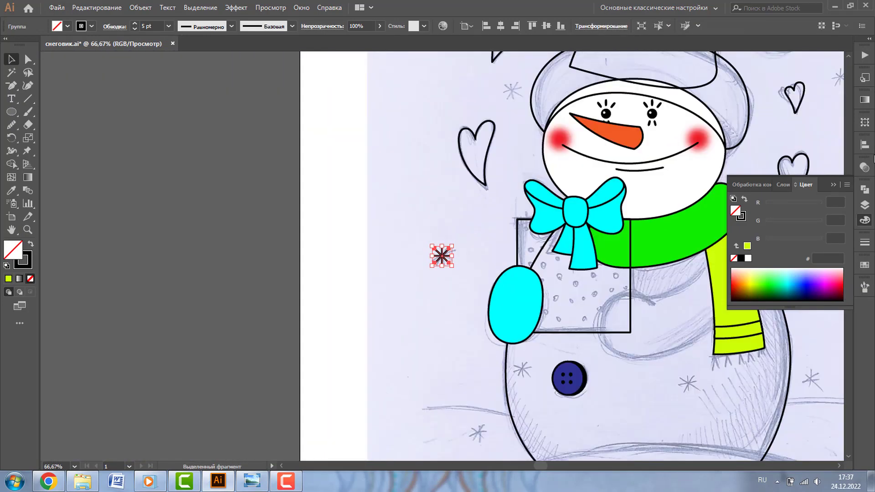
scroll(440, 271, "up", 1)
left_click_drag(681, 397, 686, 392)
scroll(674, 407, "right", 2)
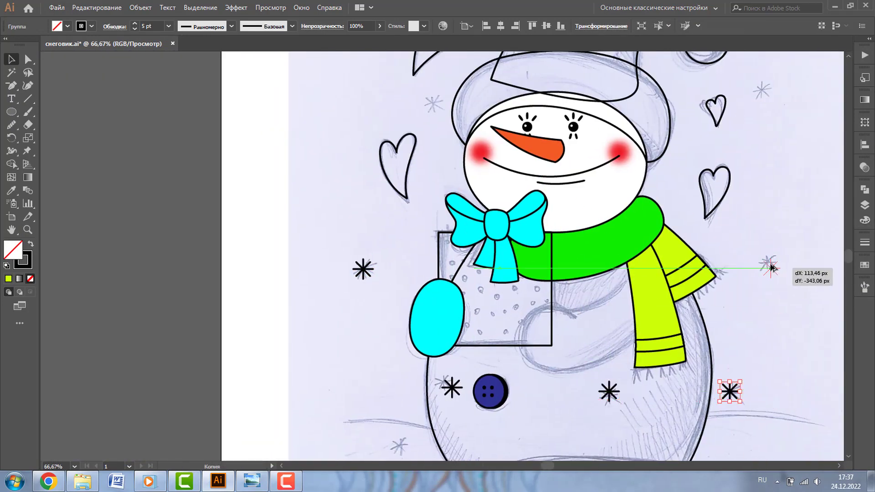
left_click_drag(496, 391, 728, 367)
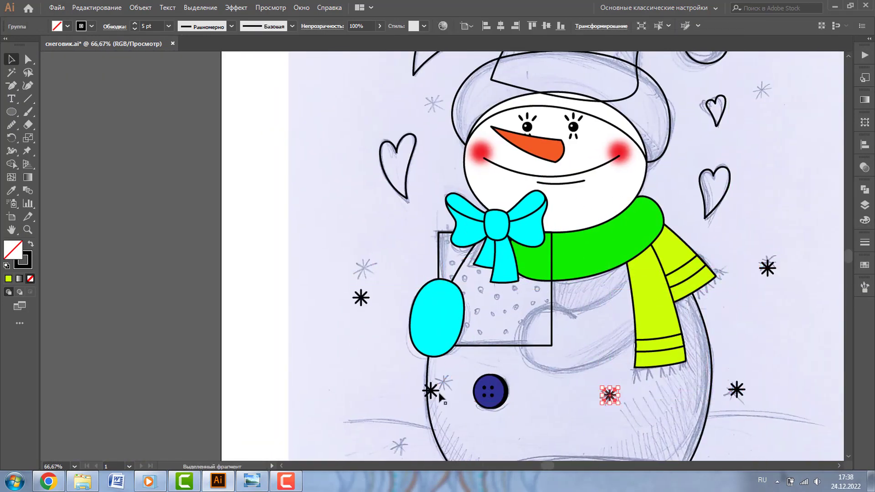
Step: Trace the curved sketch line below the scarf with the Pencil tool
key("z")
left_click(249, 130, "alt")
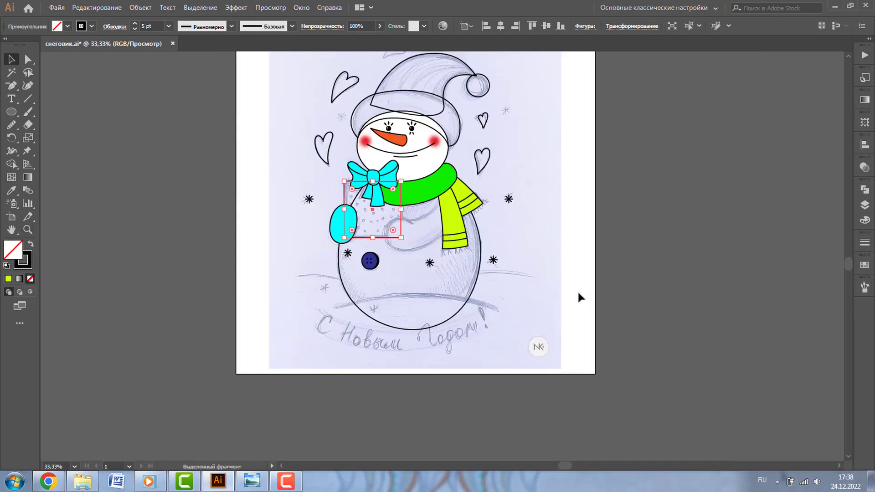
left_click(578, 296)
scroll(846, 62, "up", 1)
left_click_drag(371, 244, 509, 305)
key("n")
left_click_drag(439, 123, 382, 198)
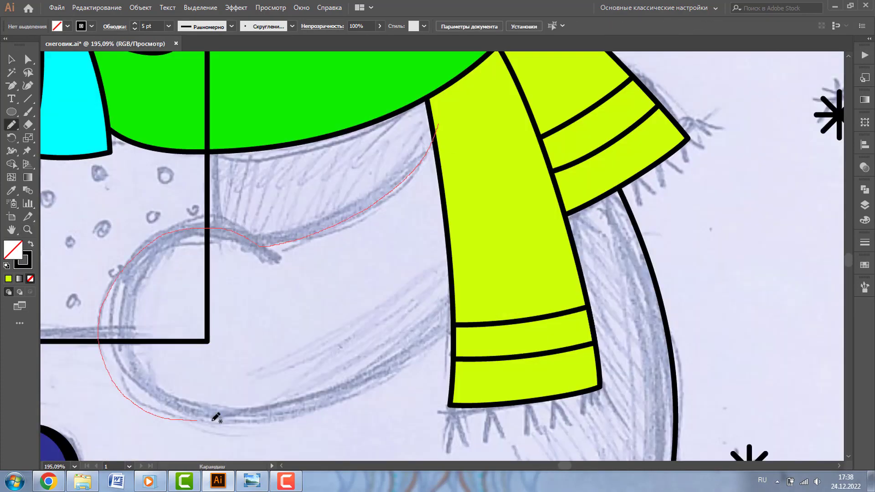
left_click_drag(446, 126, 448, 128)
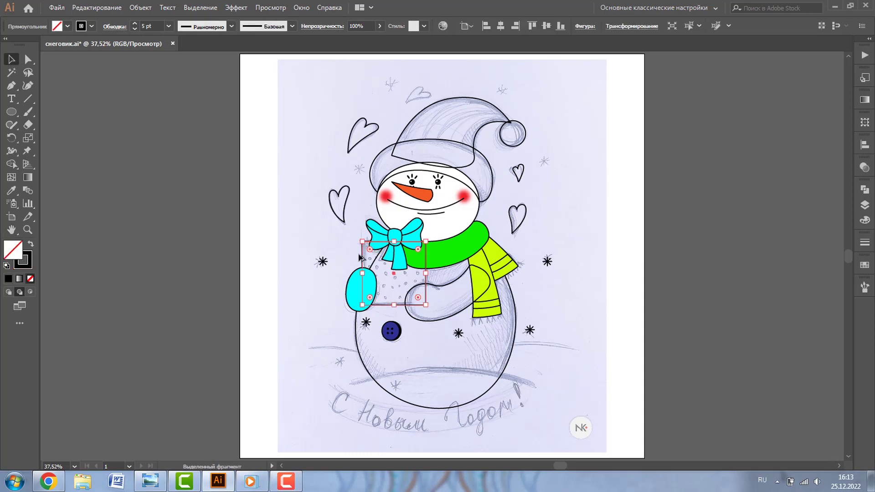
Step: Set a new keyboard nudge distance in General Preferences
left_click_drag(138, 229, 279, 329)
key("v")
left_click(196, 190)
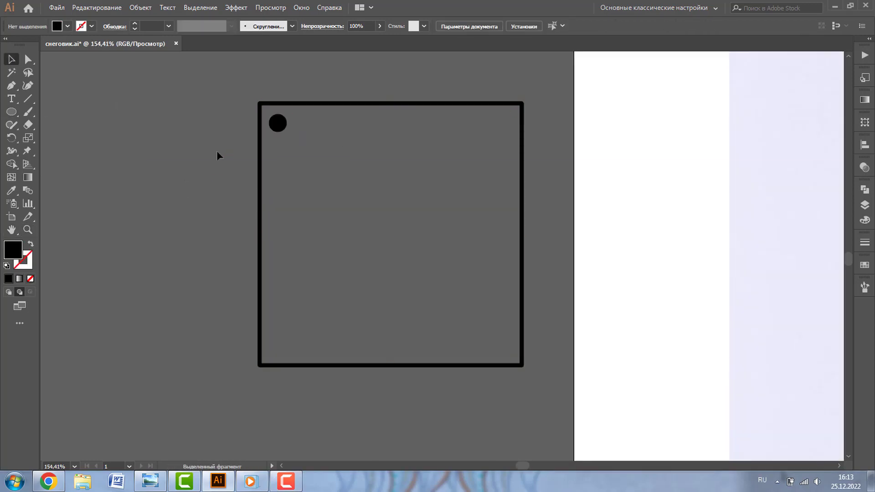
key("ctrl+k")
left_click(723, 409)
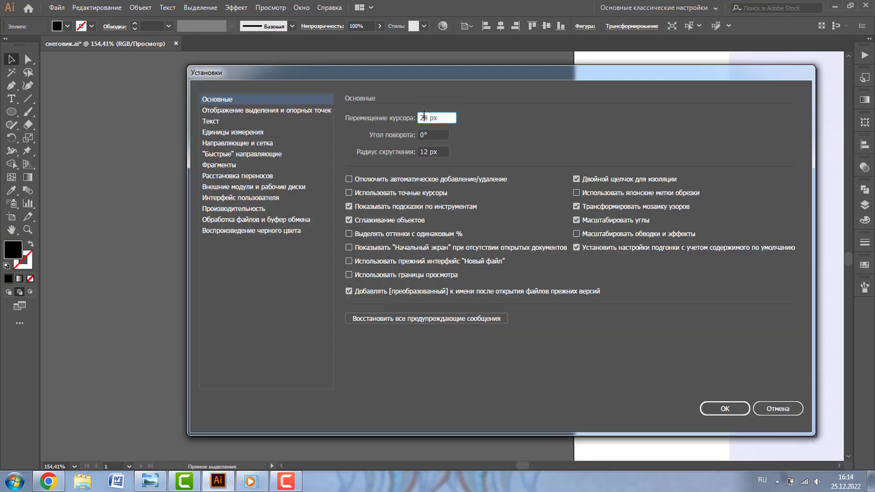
Step: Group the row of dots and duplicate it downward into evenly spaced rows
key("ctrl+a")
key("ctrl+g")
key("alt+Down")
key("alt+Down")
key("alt+Down")
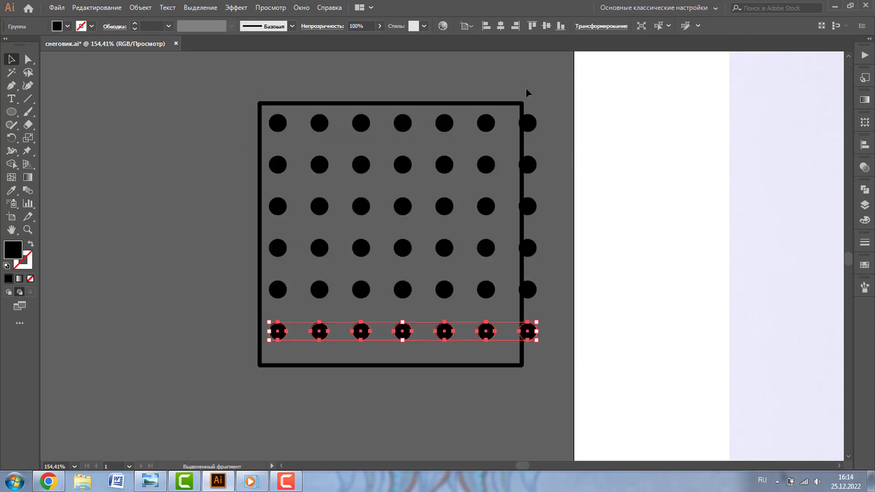
key("alt+Down")
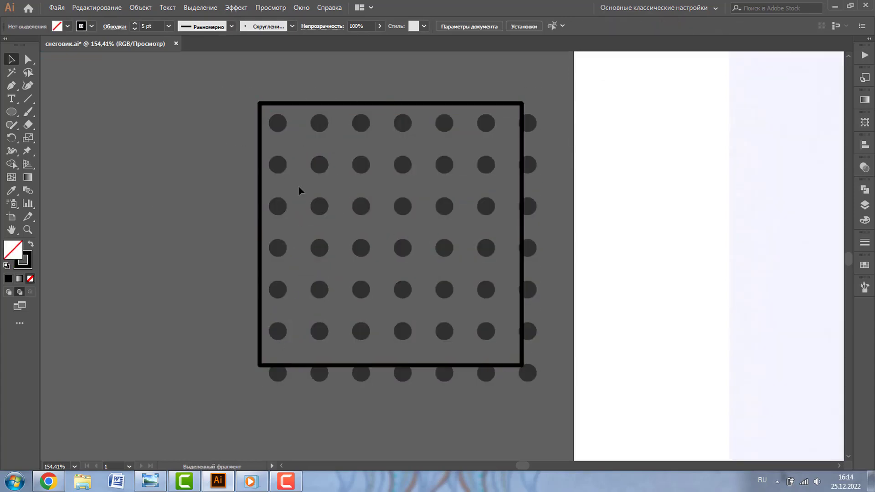
left_click(757, 203)
key("ctrl+shift+a")
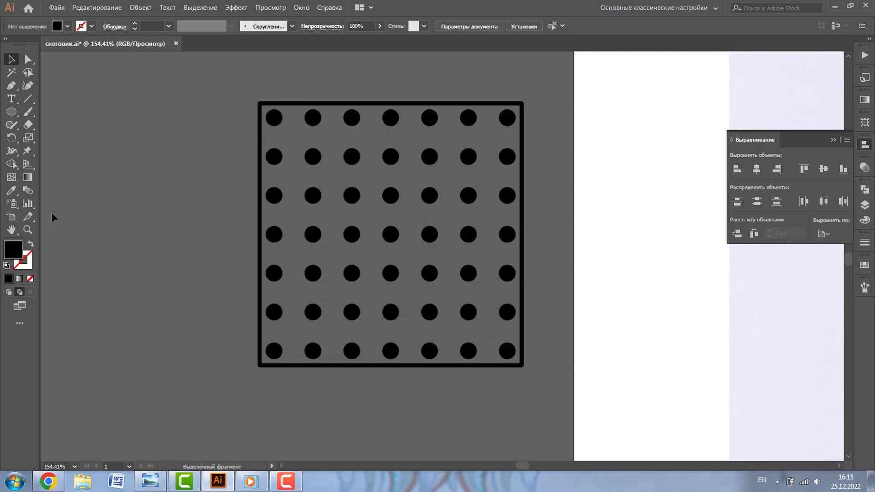
Step: Align the 7 × 7 dot grid to the green gift box and position it
key("ctrl+a")
key("z")
left_click(548, 283, "alt")
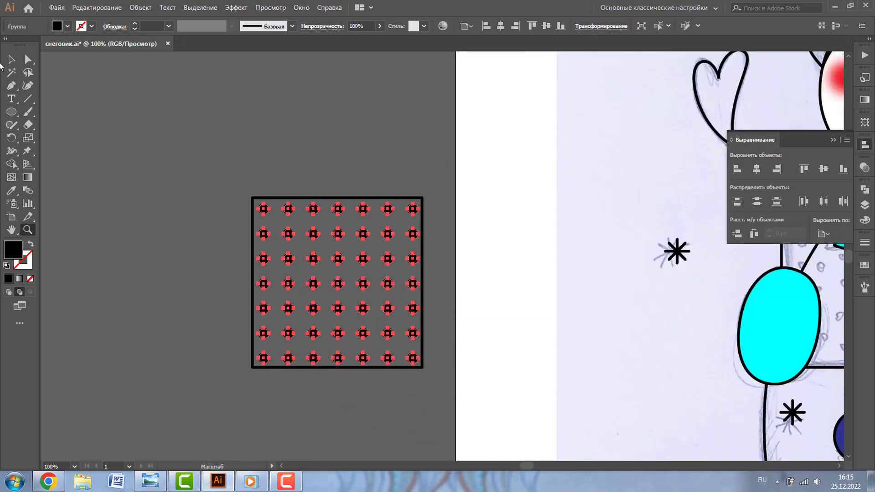
scroll(483, 293, "up", 3)
key("v")
left_click(581, 205, "shift")
left_click(756, 169)
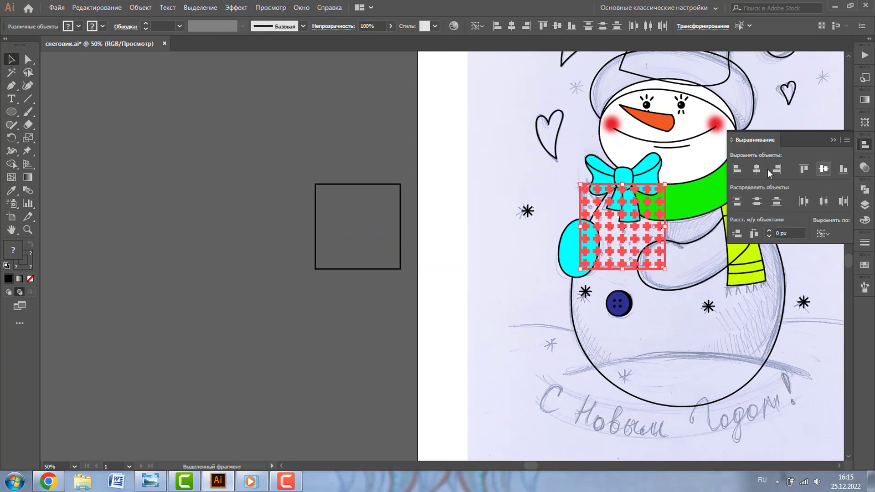
key("ctrl+shift+a")
left_click_drag(524, 164, 770, 292)
left_click(437, 143)
left_click(513, 296)
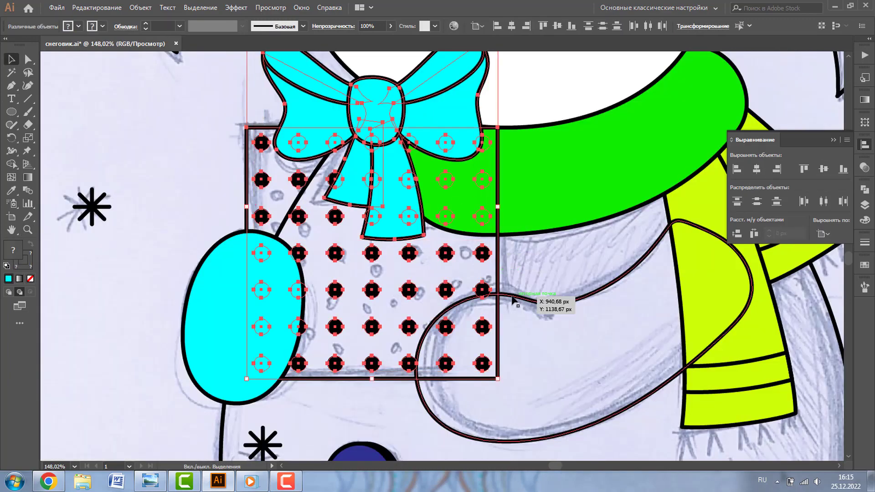
Step: Check the dot grid in Outline view, then return to Preview
key("ctrl+y")
left_click(261, 152)
key("ctrl+y")
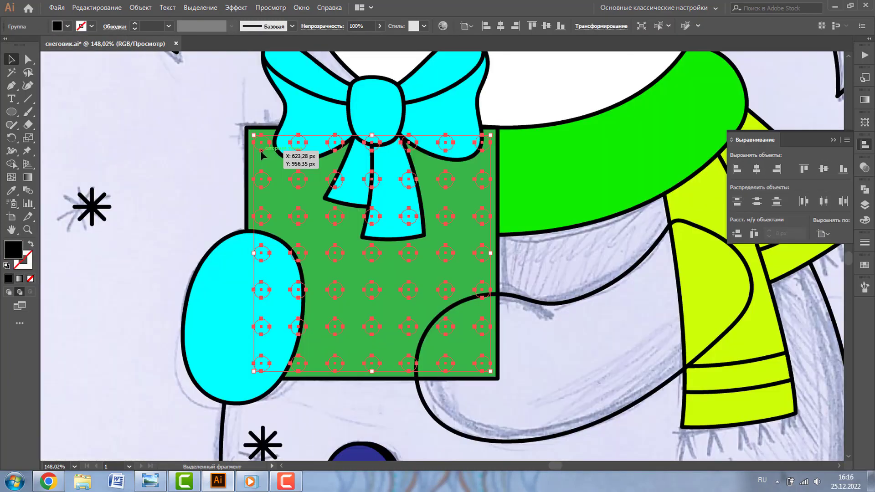
left_click(122, 71)
left_click(12, 63)
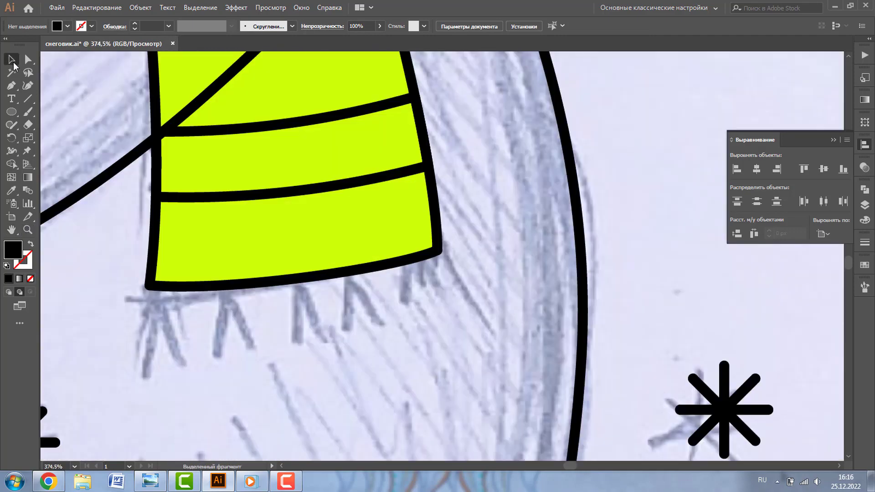
Step: Draw an inverted-V fringe path and make it a 5 pt round-capped black stroke
left_click(149, 338)
left_click(156, 286)
left_click(174, 338)
key("shift+x")
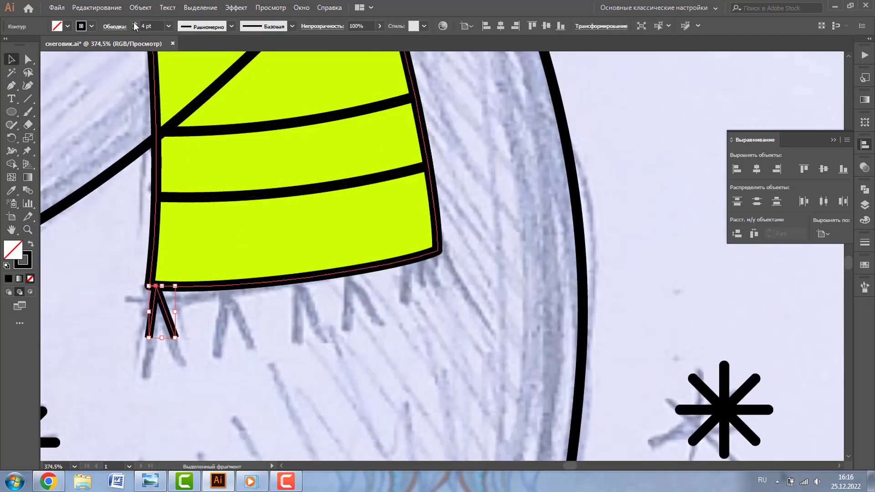
key("ctrl+F10")
Step: Reshape the first fringe stroke's legs at close zoom
key("ctrl+plus")
left_click_drag(364, 150, 351, 146)
left_click_drag(350, 338, 279, 342)
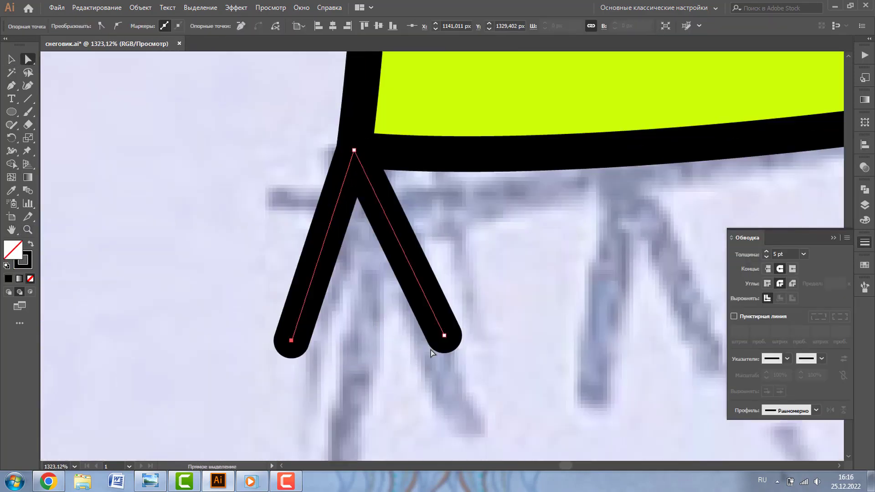
left_click_drag(444, 338, 396, 361)
key("ctrl+minus")
key("ctrl+minus")
key("ctrl+minus")
key("v")
Step: Place copies of the fringe stroke along the scarf end's bottom edge
left_click_drag(312, 242, 378, 242)
left_click_drag(378, 241, 462, 233)
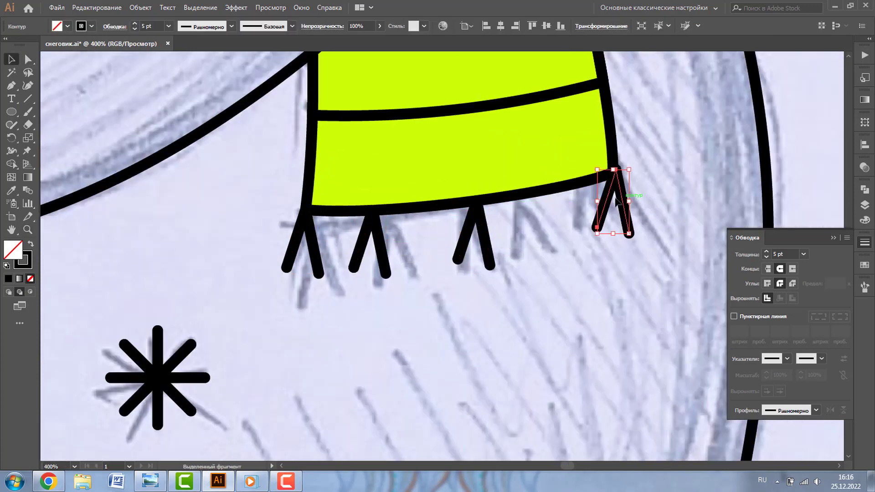
left_click_drag(514, 185, 547, 184)
key("a")
left_click_drag(233, 347, 306, 353)
Step: Adjust the copied fringe legs' end points to fit the scarf edge
left_click(449, 215)
left_click_drag(471, 335, 470, 332)
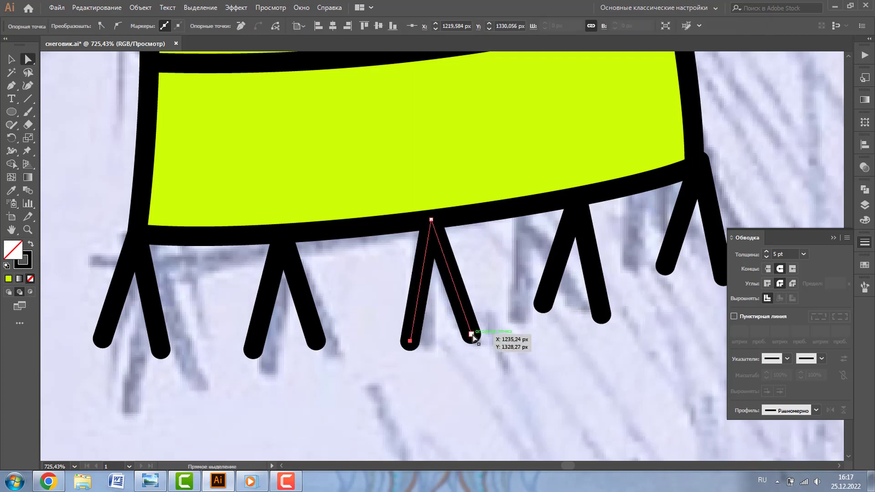
left_click(609, 296)
left_click(697, 168)
left_click_drag(665, 267, 683, 281)
left_click_drag(543, 304, 562, 307)
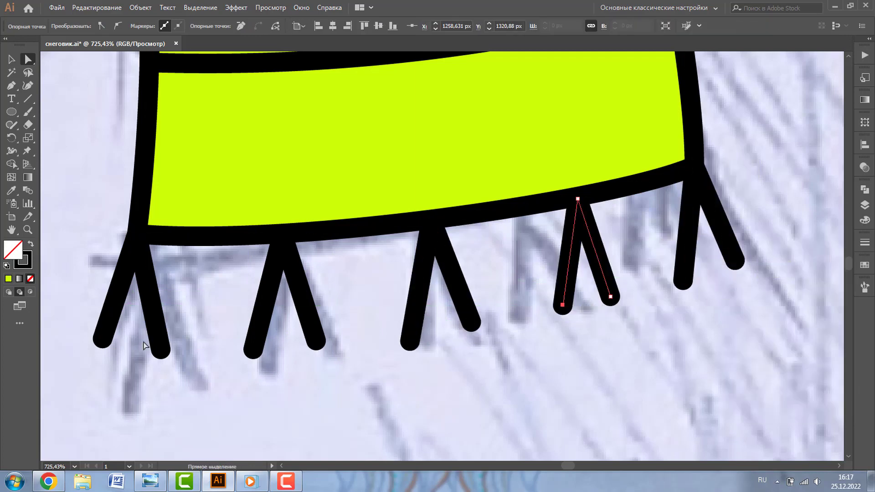
left_click_drag(253, 348, 255, 346)
Step: Move and stretch fringe legs onto the other scarf end's edge
key("ctrl+minus")
key("ctrl+minus")
key("ctrl+minus")
key("ctrl+minus")
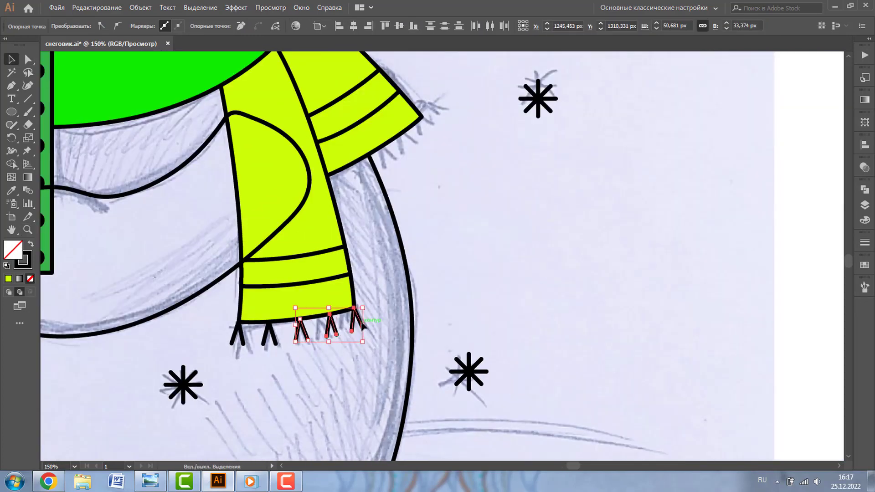
scroll(495, 226, "up", 5)
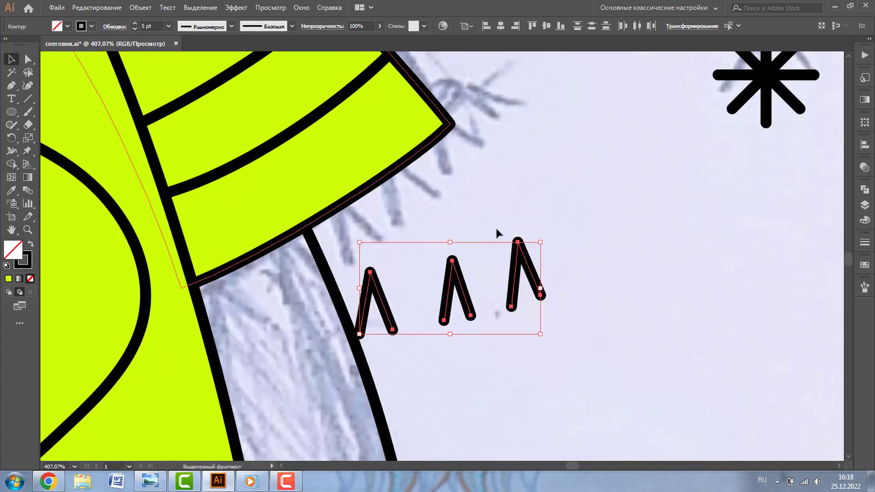
mouse_move(389, 320)
left_mouse_down()
mouse_move(355, 233)
mouse_move(266, 292)
left_mouse_up()
scroll(278, 309, "up", 4)
key("a")
left_click_drag(565, 239, 628, 190)
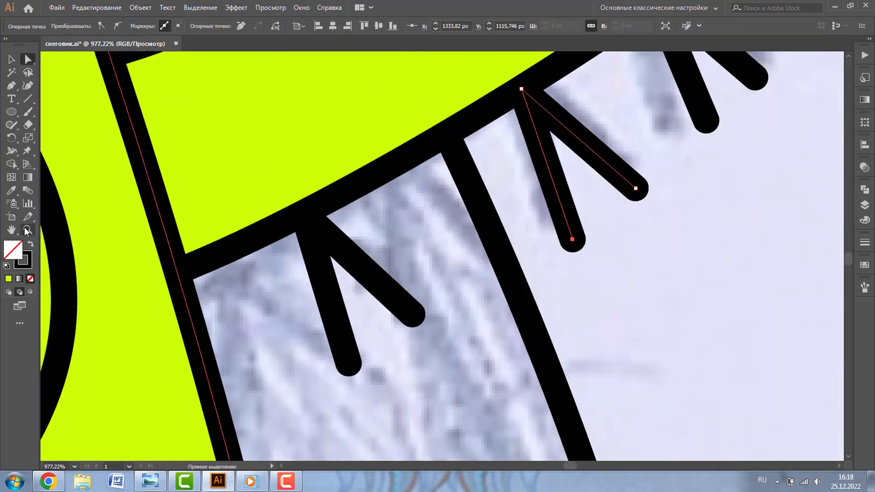
key("ctrl+minus")
Step: Fine-tune the last fringe leg on the scarf edge
scroll(240, 196, "up", 4)
key("v")
left_click(322, 195)
scroll(467, 207, "up", 2)
scroll(467, 208, "down", 3)
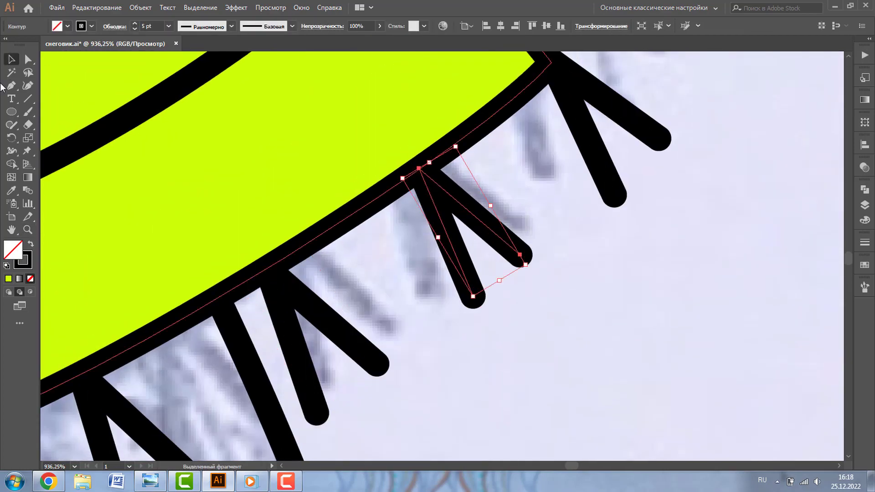
left_click_drag(638, 114, 673, 136)
scroll(673, 136, "down", 5)
scroll(841, 441, "down", 3)
Step: Draw curved arcs for the snow drifts around the snowman's base
scroll(841, 441, "down", 3)
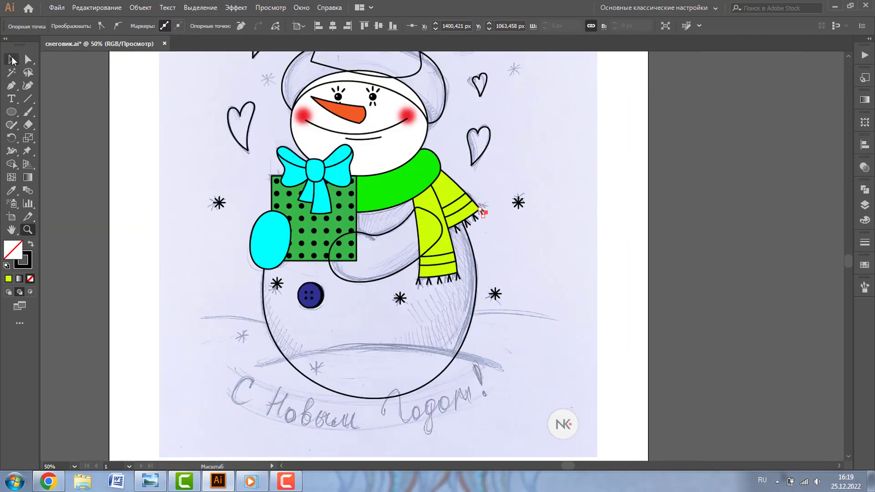
key("ctrl+shift+a")
left_click_drag(28, 98, 58, 112)
left_click_drag(233, 336, 467, 297)
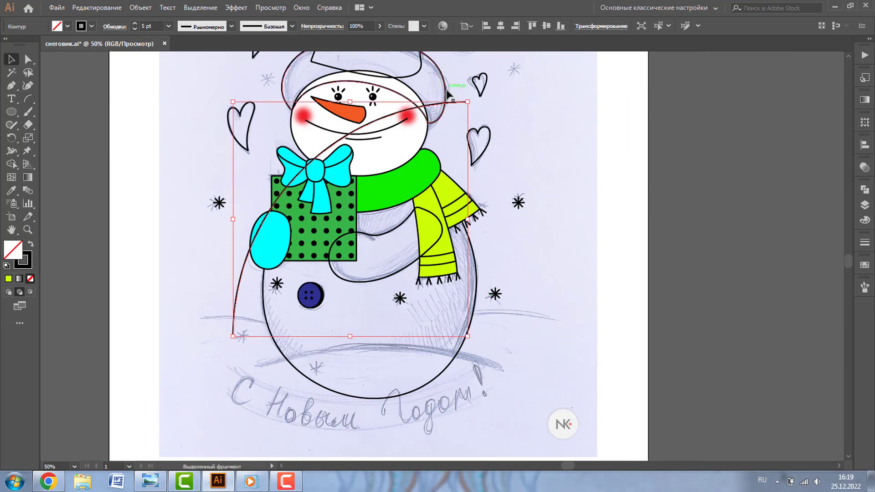
left_click_drag(469, 127, 501, 150)
scroll(364, 228, "down", 3)
left_click_drag(385, 137, 385, 237)
Step: Fit the ground arc across the base and Shape-Builder away the outline below it
left_click(9, 164)
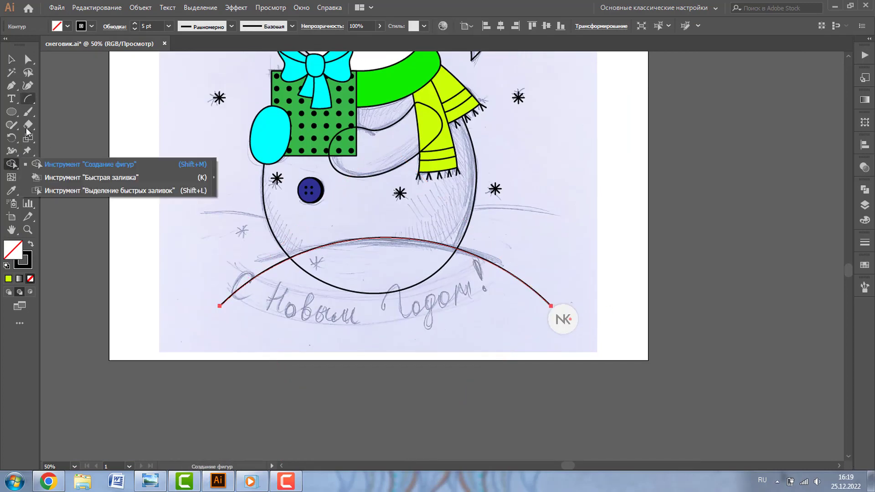
left_click_drag(501, 207, 410, 296)
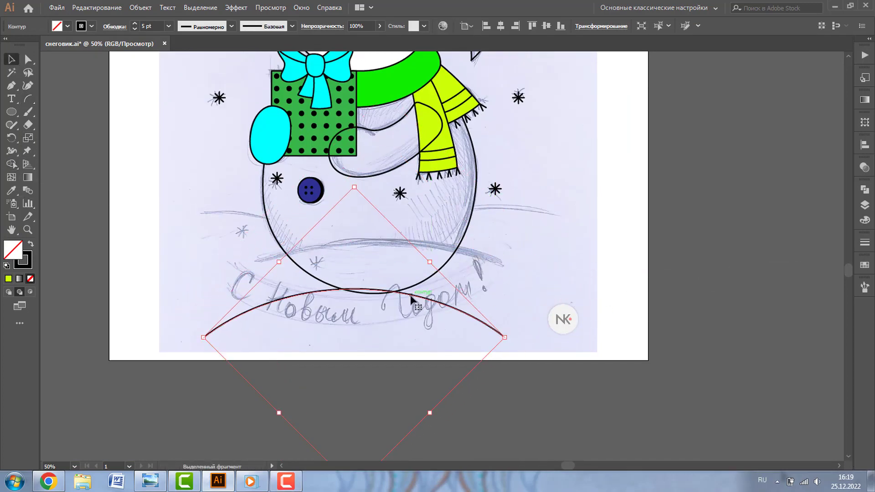
key("s")
left_click(11, 59)
mouse_move(501, 214)
left_mouse_down()
mouse_move(392, 246)
mouse_move(400, 248)
left_mouse_up()
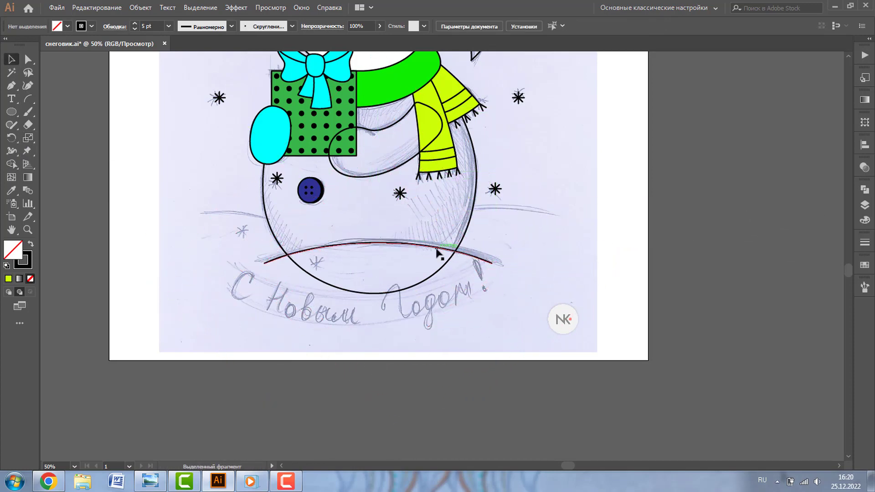
left_click(351, 234)
Step: Place a snowflake copy at lower left and adjust the small drift line's length
left_click_drag(276, 179, 244, 236)
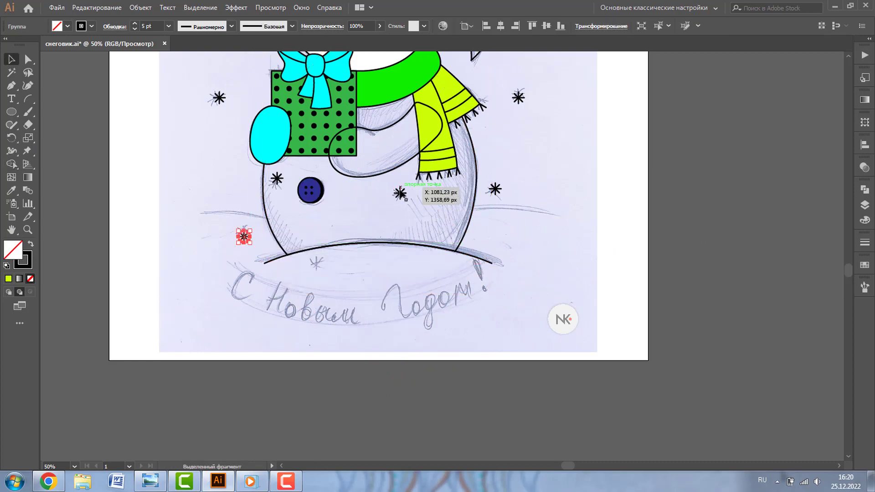
key("a")
scroll(64, 216, "up", 3)
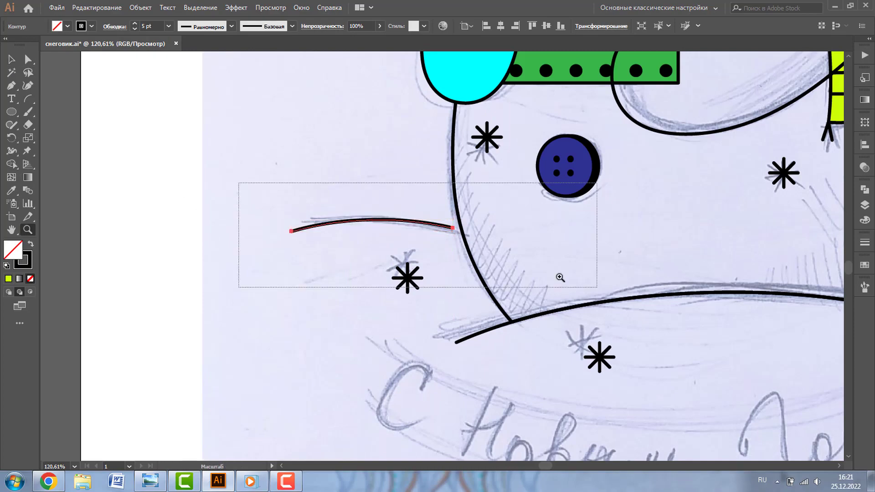
left_click_drag(559, 278, 560, 277)
key("v")
left_click_drag(539, 251, 539, 257)
left_click(445, 231)
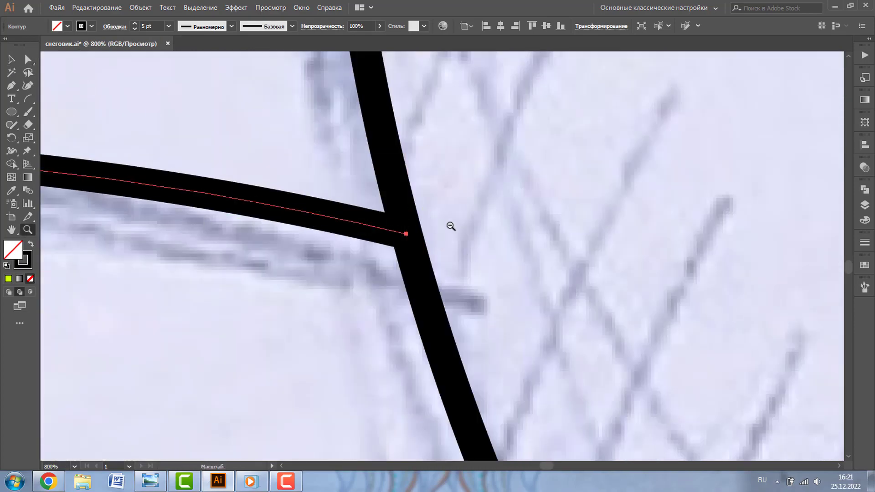
key("ctrl+minus")
key("ctrl+minus")
key("ctrl+minus")
left_click(12, 59)
Step: Move the right drift line so it meets the body outline
scroll(590, 307, "up", 4)
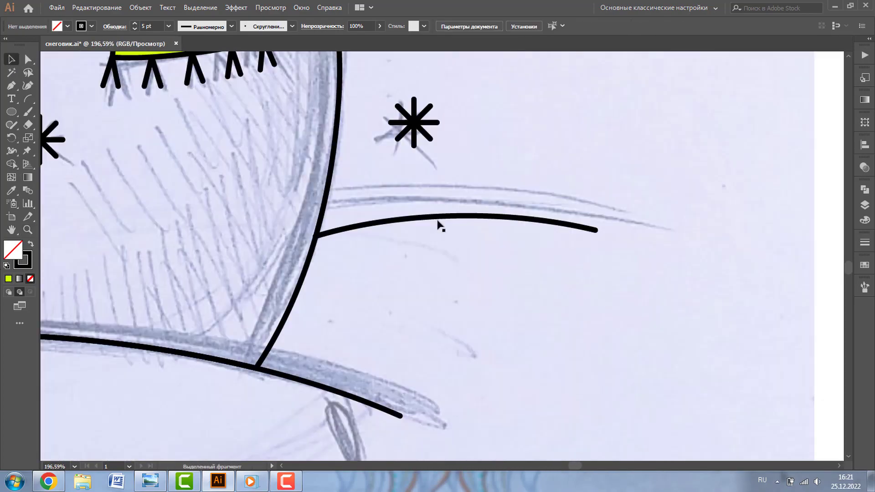
left_click(440, 222)
left_click_drag(351, 203, 351, 203)
key("ctrl+minus")
key("ctrl+0")
key("z")
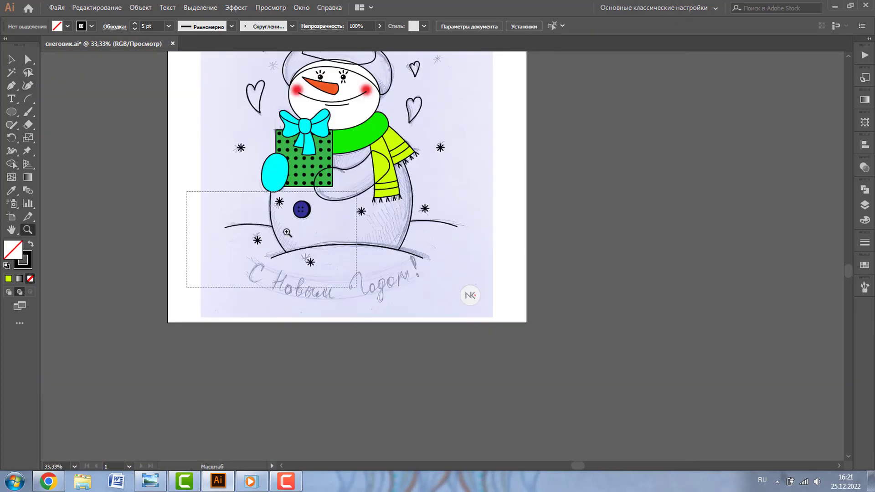
left_click_drag(186, 191, 430, 289)
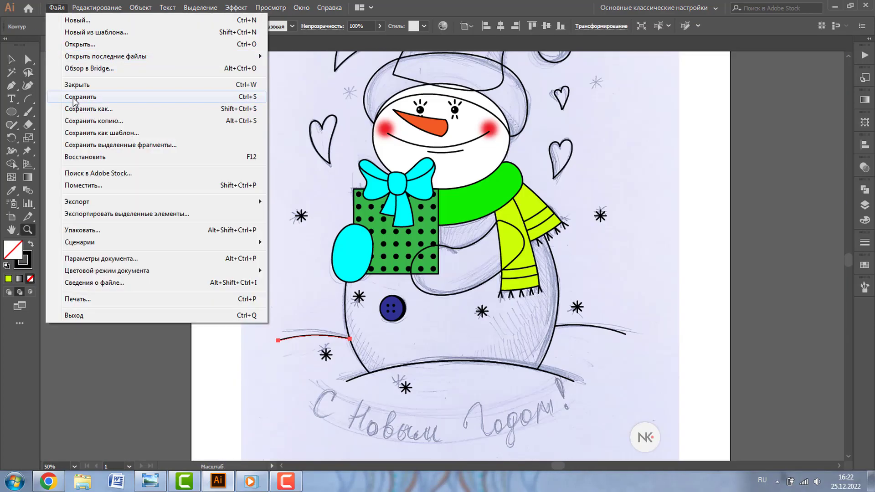
Step: Paste the 'С Новым годом!' caption and place it below the snowman
left_click(73, 98)
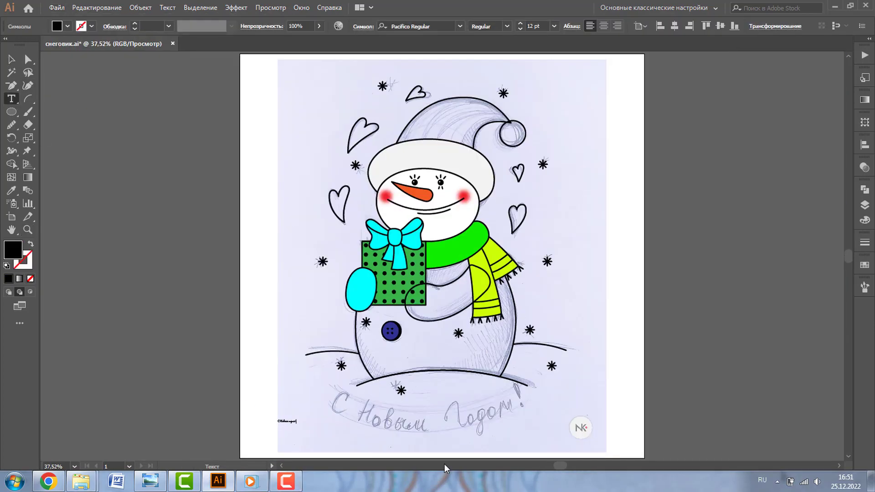
key("ctrl+v")
left_click_drag(320, 369, 373, 409)
Step: Arc-warp the caption with -19% bend and bring the palette image onto the pasteboard
left_click(236, 7)
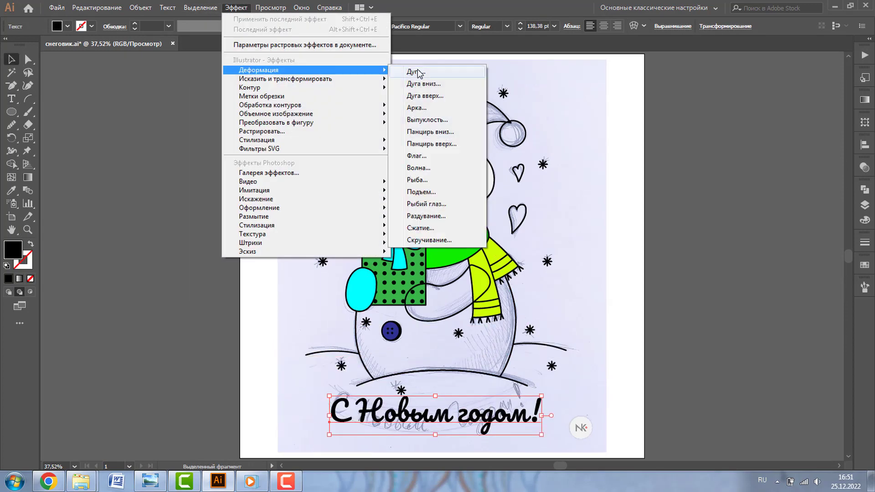
left_click(417, 72)
left_click_drag(729, 110, 696, 112)
key("Return")
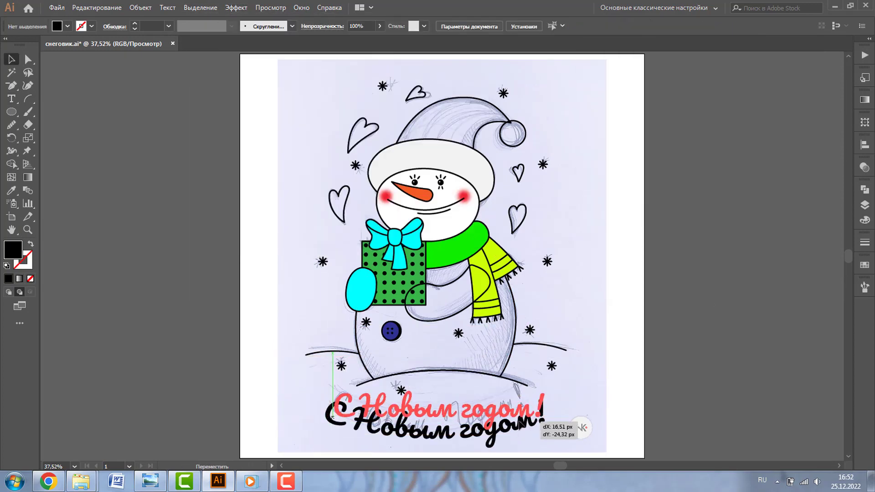
left_click(697, 378)
left_click_drag(545, 203, 192, 236)
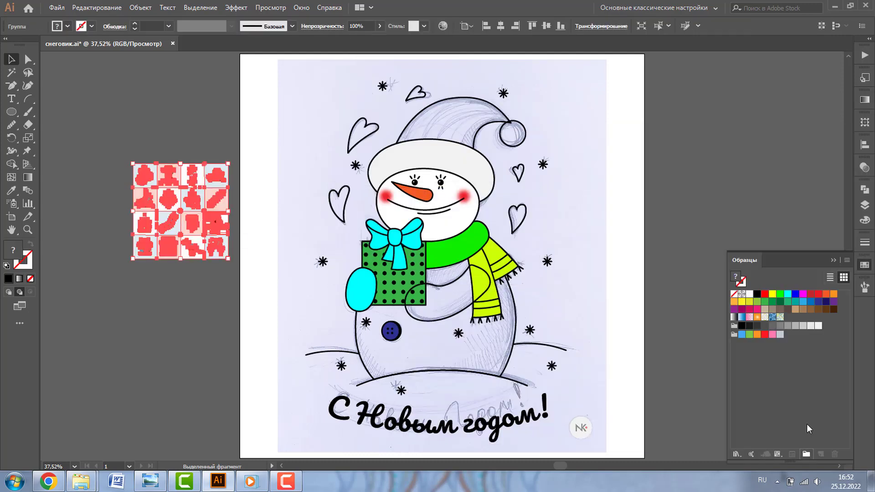
Step: Save the palette colours as a new swatch color group and delete the traced image
left_click(506, 284)
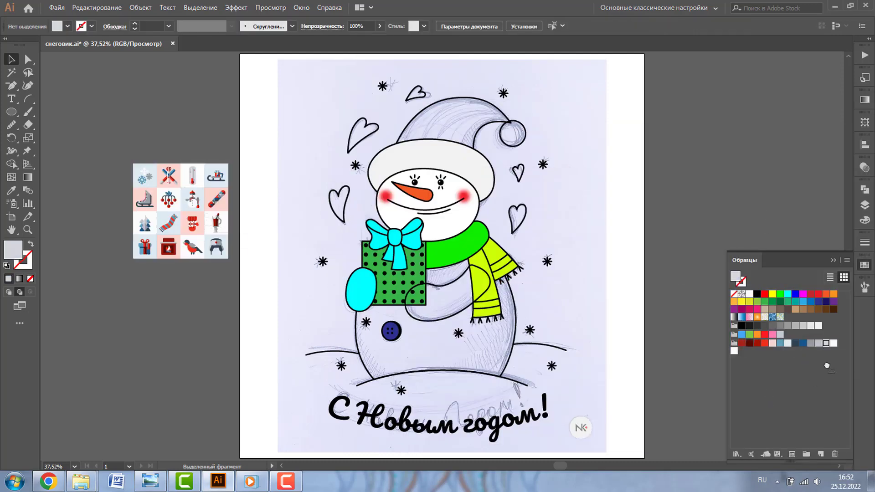
left_click(180, 209)
key("Delete")
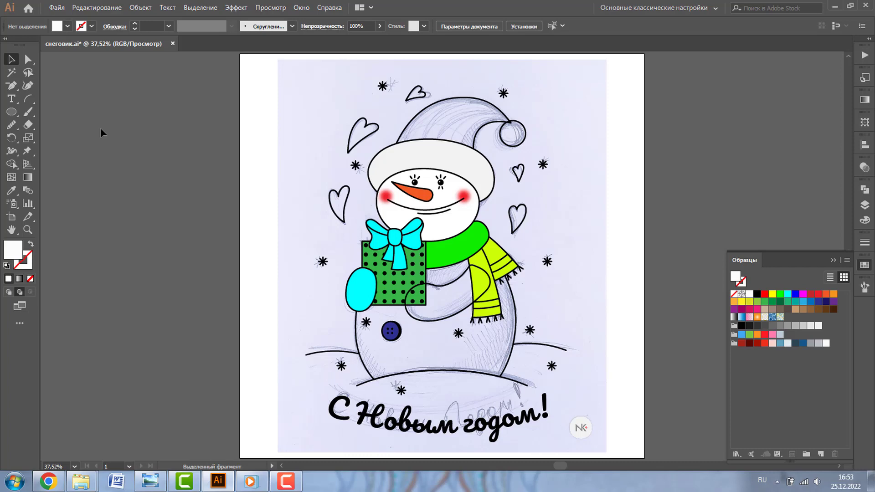
Step: Recolour every black outline dark blue using Select > Same > Stroke Color
left_click(474, 155)
left_click(203, 7)
left_click(374, 136)
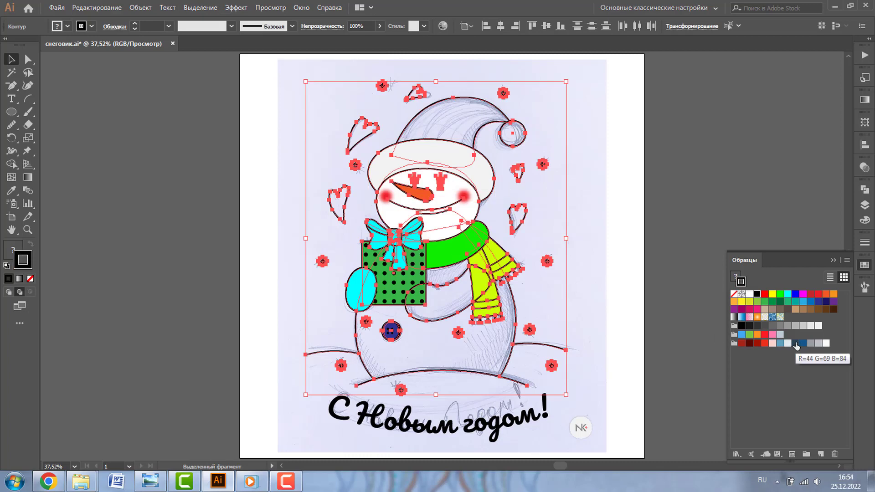
left_click(795, 346)
left_click(864, 205)
Step: Add an artboard-sized light blue background rectangle behind all the artwork
key("z")
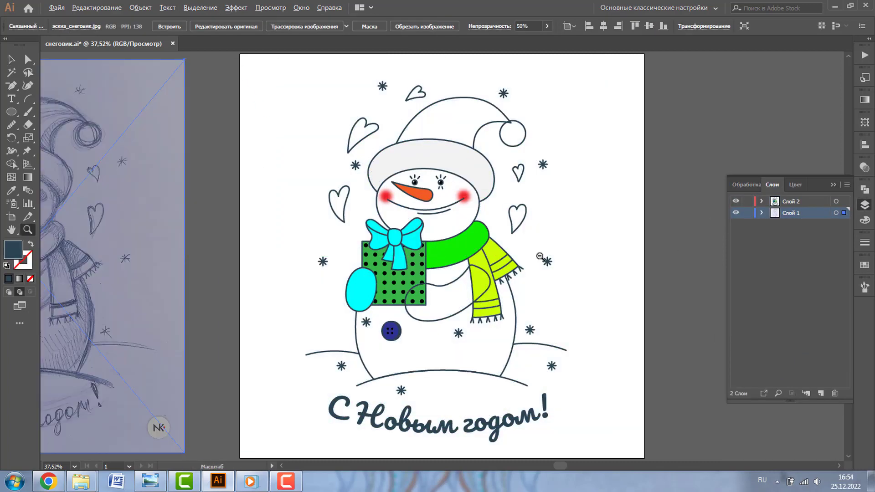
left_click(164, 233, "alt")
key("m")
left_click_drag(202, 113, 472, 383)
left_click(864, 265)
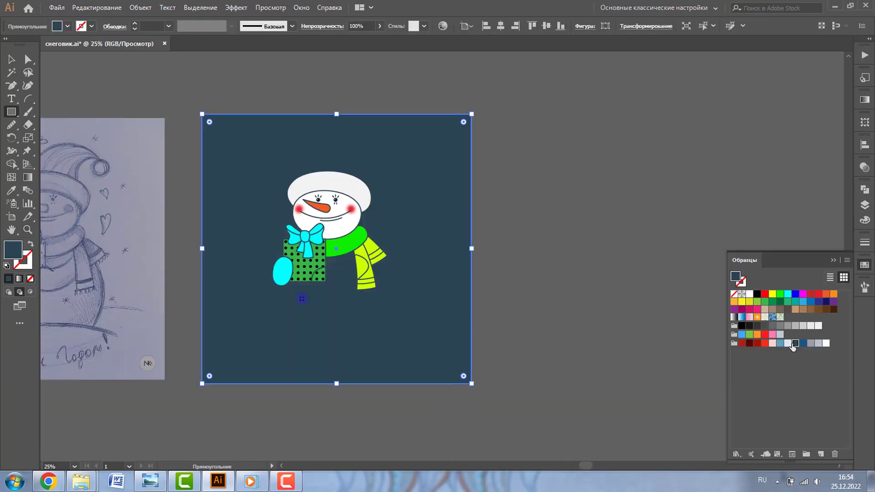
left_click(787, 343)
key("ctrl+shift+bracketleft")
key("ctrl+shift+a")
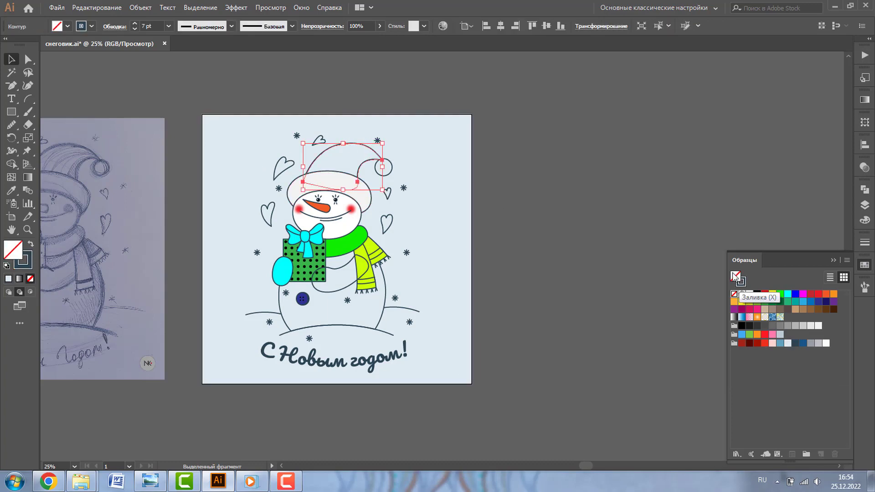
Step: Fill the hat and hearts red and colour the greeting text maroon
left_click(765, 343)
left_click(387, 222, "shift")
left_click(764, 343)
left_click_drag(283, 360, 273, 352)
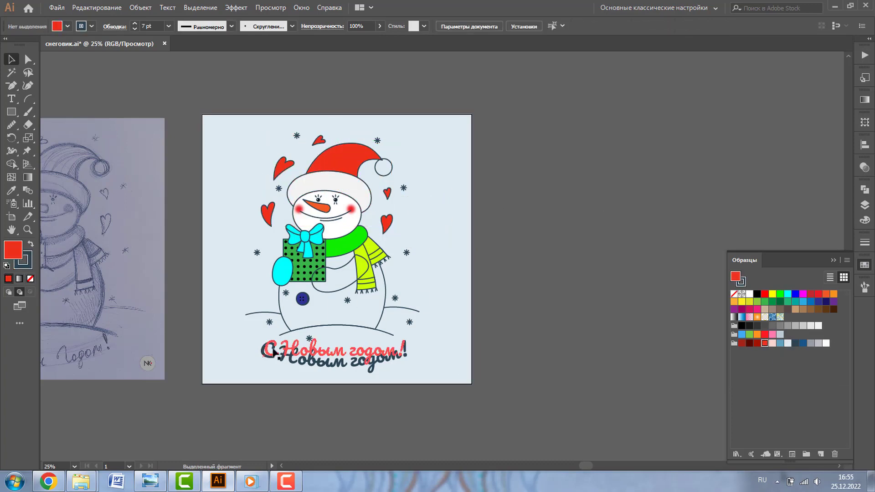
left_click(749, 343)
left_click(280, 271)
Step: Fill the mitten, arm and snowman body white
left_click(749, 293)
left_click(366, 218)
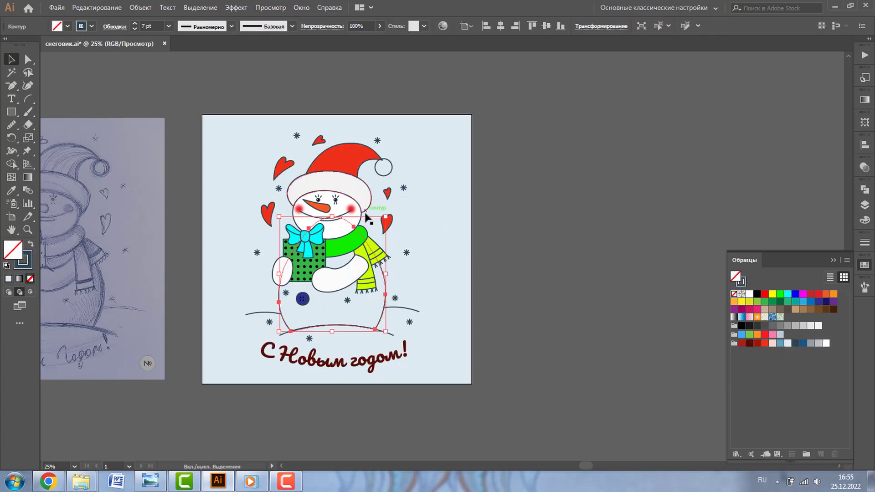
left_click(750, 294)
scroll(328, 292, "up", 5)
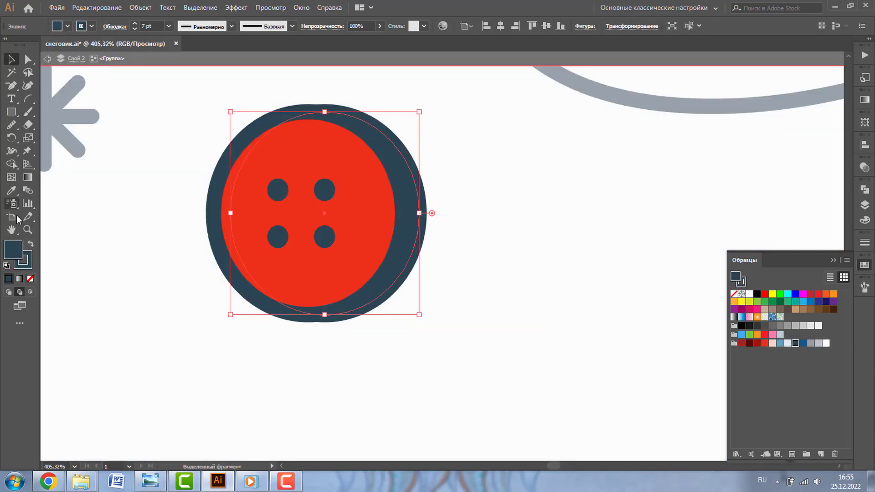
scroll(548, 244, "down", 5)
left_click(413, 293)
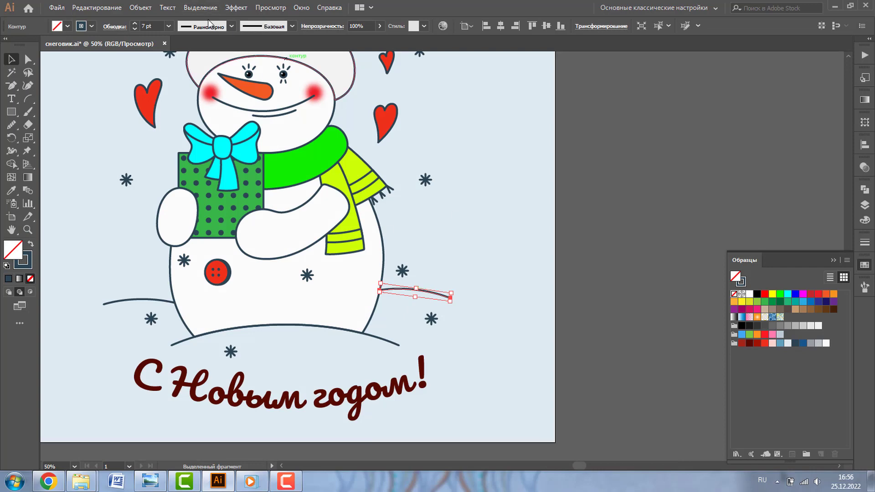
Step: Colour the gift bow grey and fill the gift box red
left_click(214, 209)
left_click(802, 343)
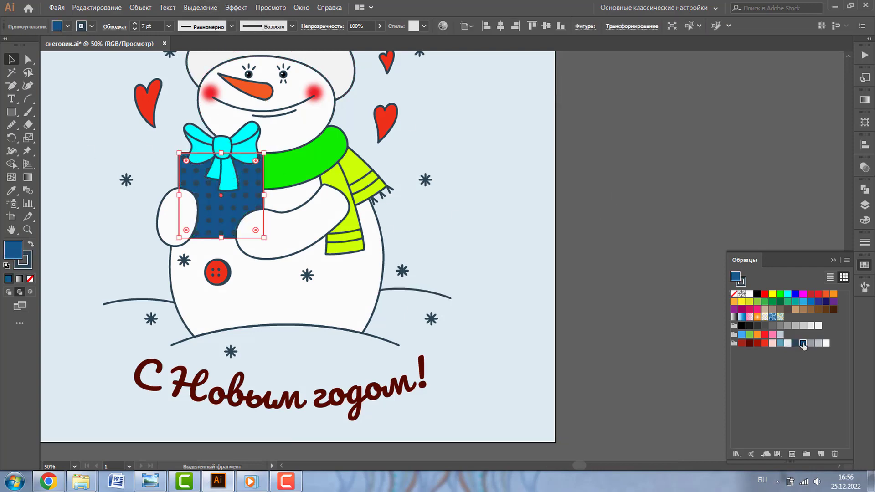
double_click(206, 142)
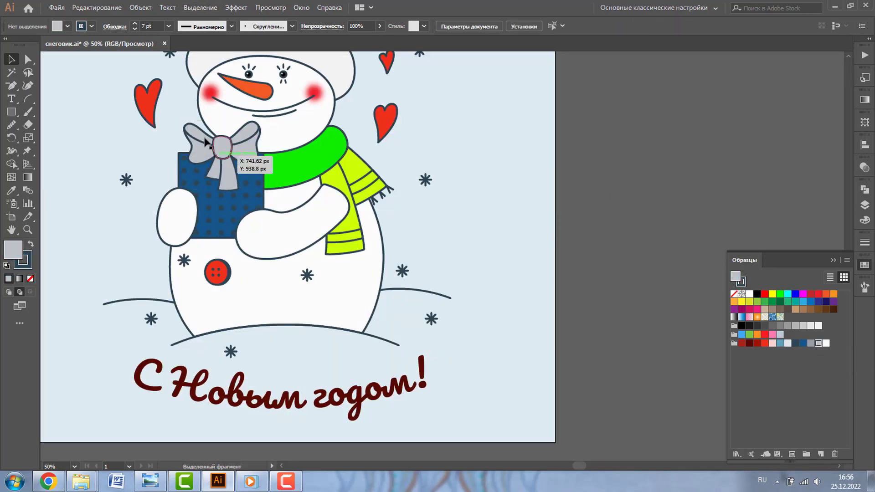
double_click(206, 143)
double_click(604, 196)
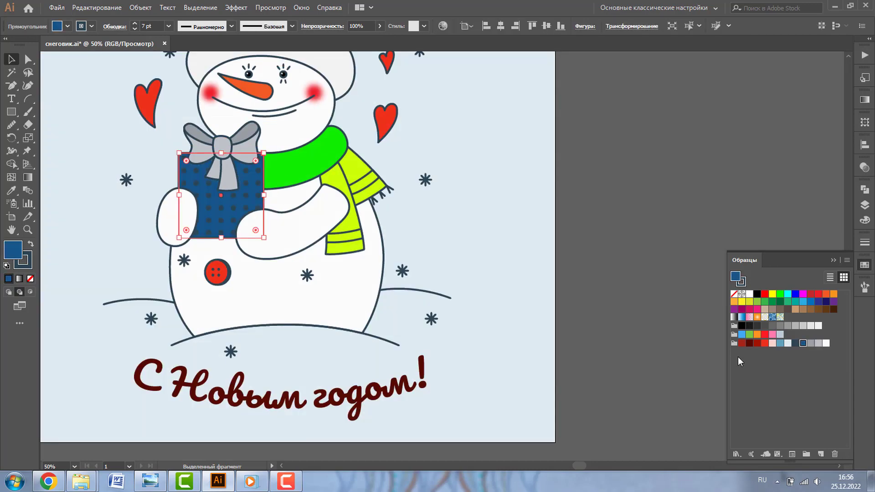
left_click(741, 343)
Step: Set all matching outlines to dark navy via Select > Same > Stroke Color
left_click(200, 7)
left_click(432, 182)
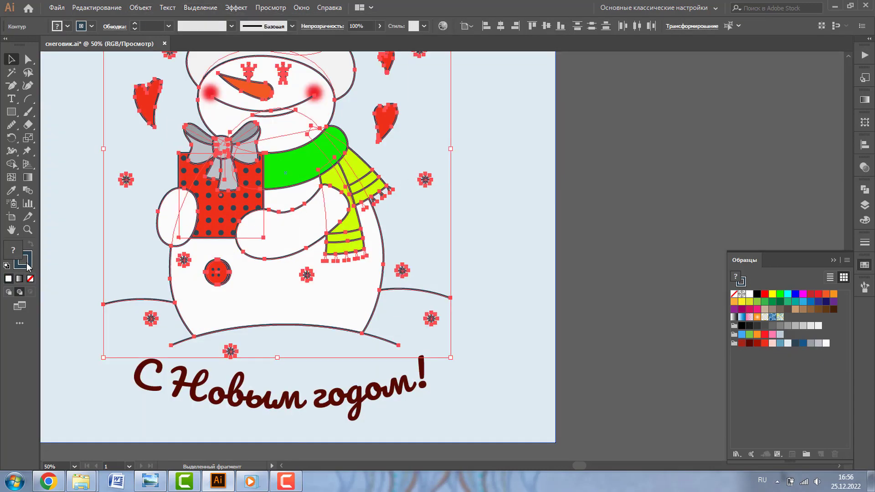
double_click(27, 261)
left_click(371, 141)
left_click(218, 200)
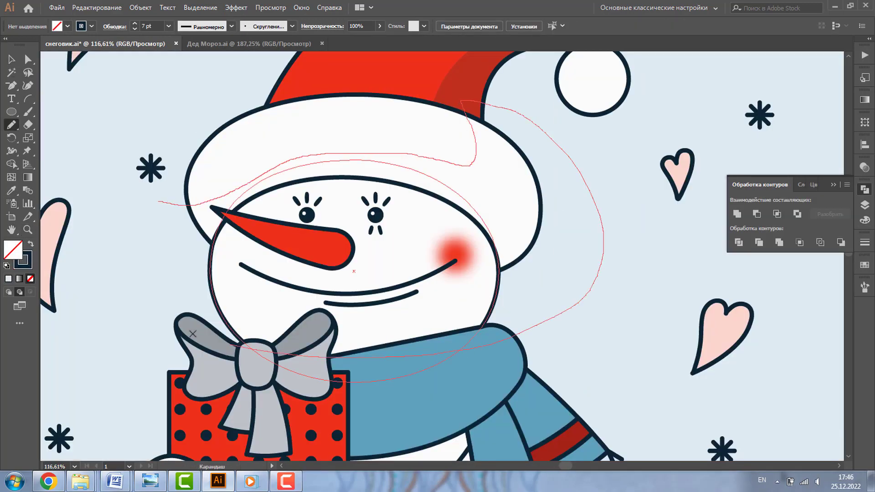
Step: Pencil a hat-brim shadow, trim it with Shape Builder, and give it translucent dark fill
left_click_drag(193, 334, 159, 203)
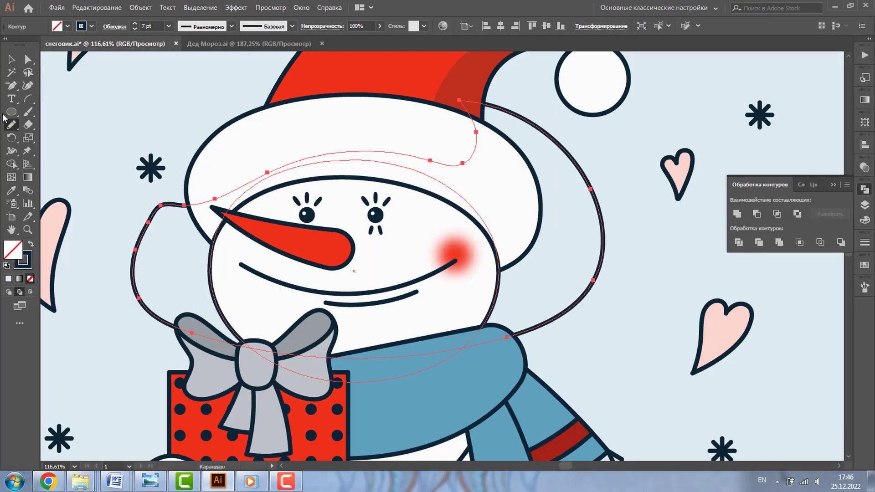
key("shift+m")
left_click_drag(92, 295, 137, 292)
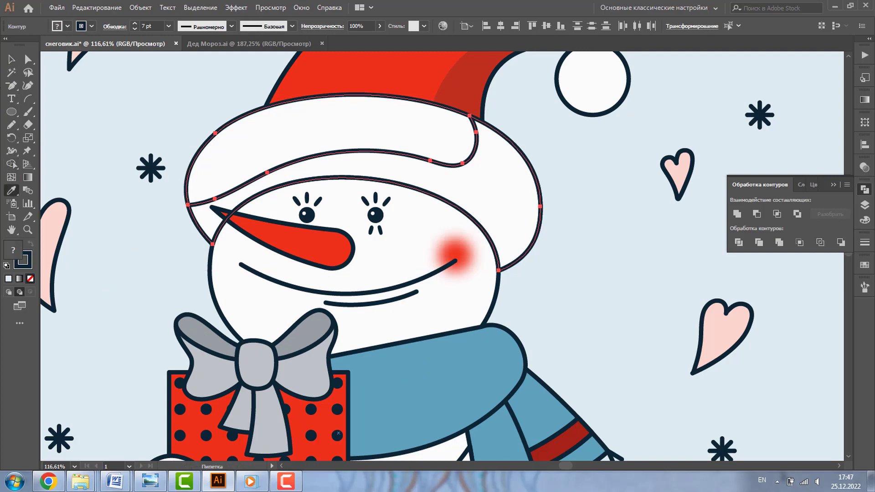
left_click(12, 59)
left_click(31, 243)
left_click(572, 217)
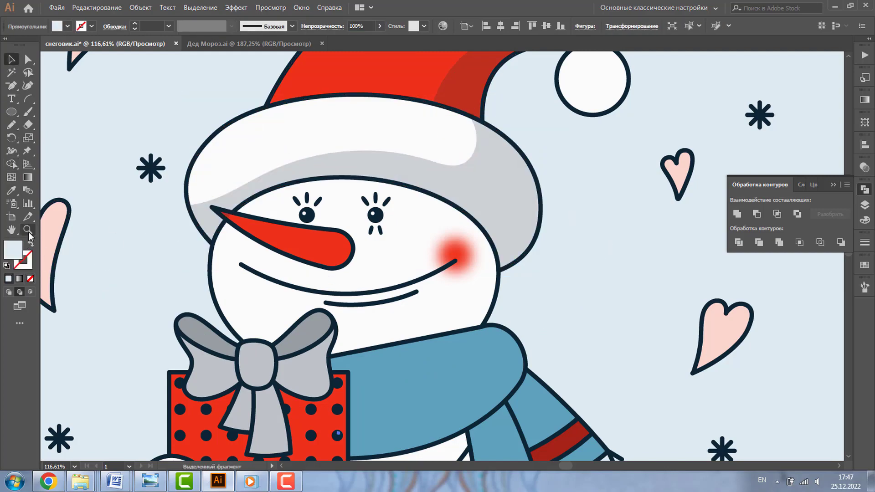
Step: Build a crescent shadow inside the mitten, checking the shapes in outline view
key("ctrl+0")
scroll(298, 123, "up", 5)
key("n")
key("ctrl+0")
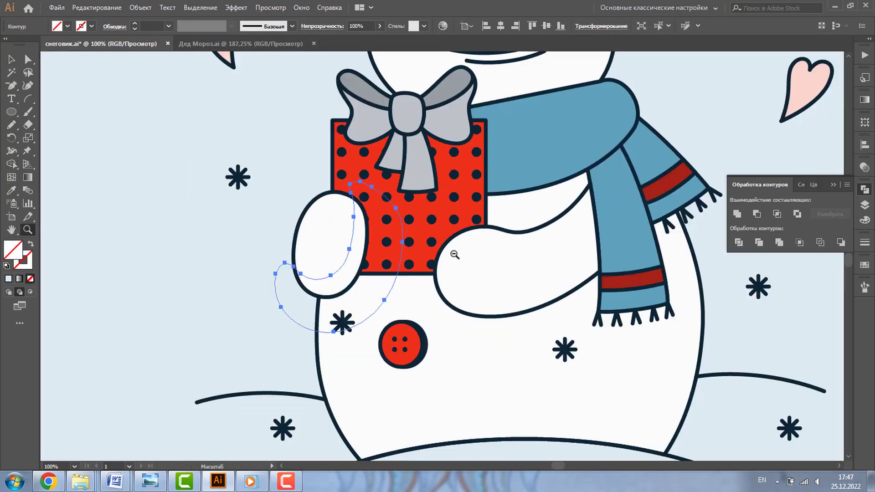
left_click(11, 59)
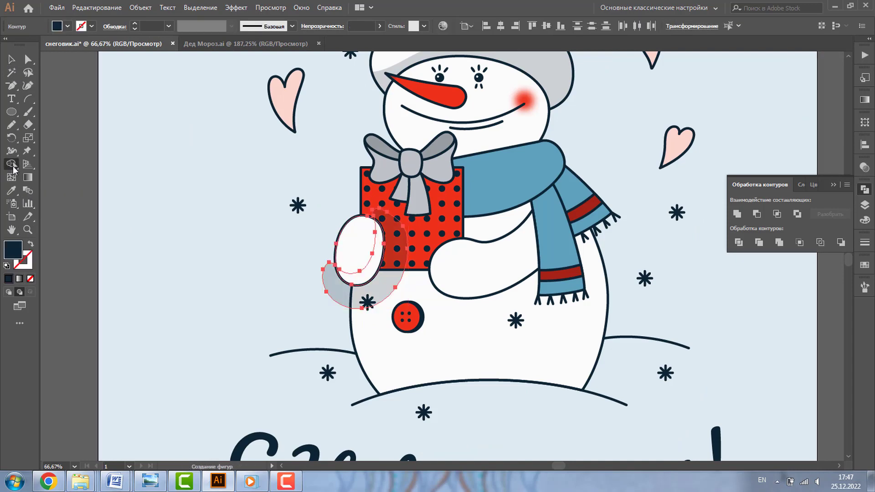
key("ctrl+y")
left_click(348, 273)
key("ctrl+y")
key("ctrl+shift+a")
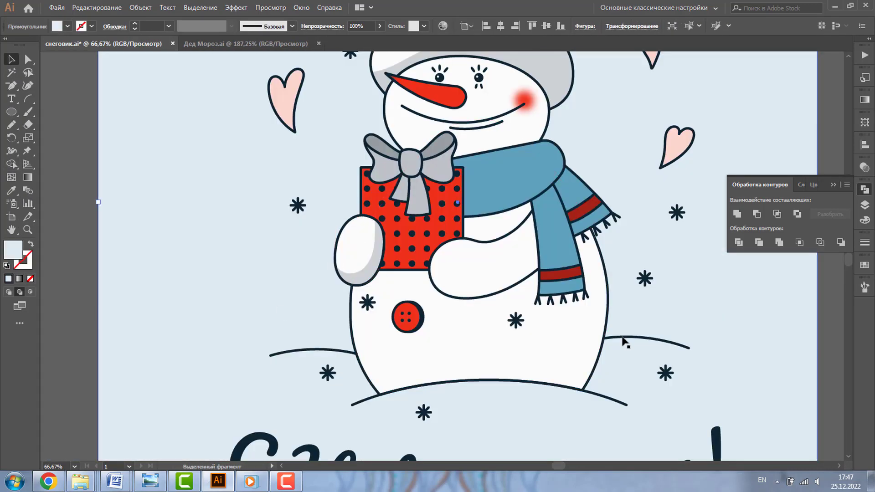
Step: Draw a large shadow shape around the lower body and delete the leftover piece
key("n")
left_click_drag(528, 348, 105, 191)
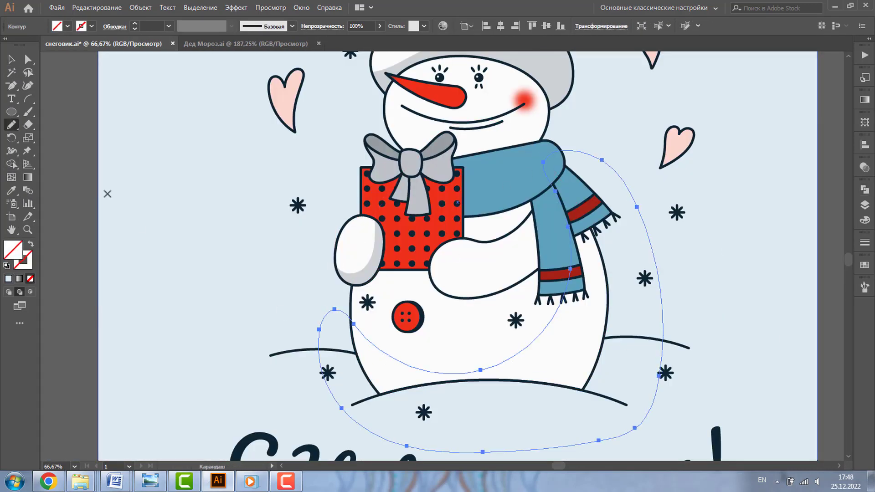
key("v")
key("ctrl+y")
left_click(334, 310)
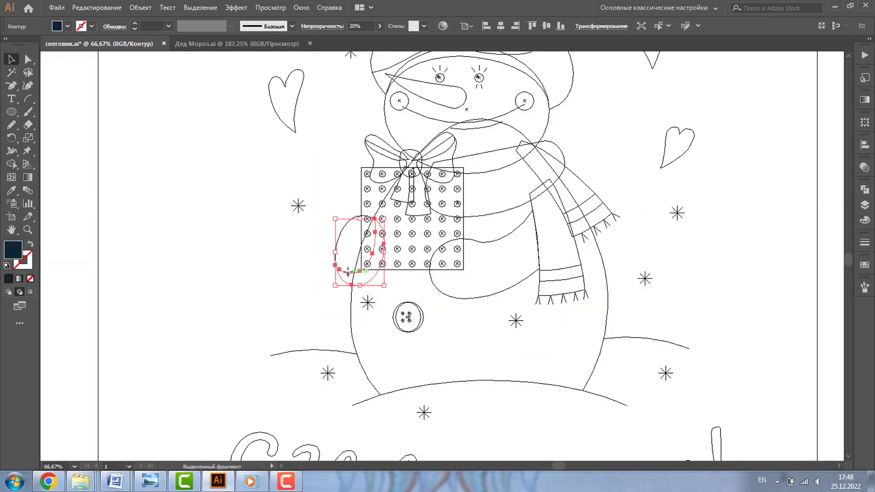
key("ctrl+y")
key("Delete")
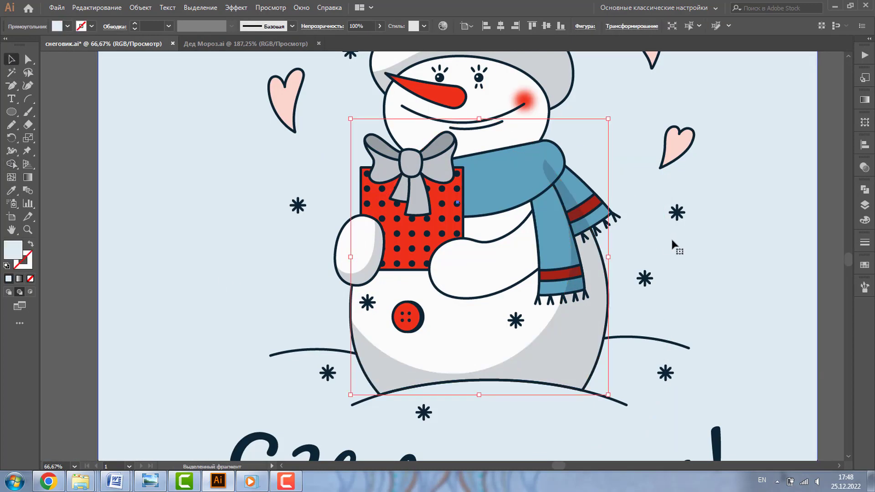
scroll(851, 460, "down", 1)
scroll(851, 460, "down", 1)
Step: Pencil a snow drift beneath the snowman with white fill at 80% opacity
key("n")
mouse_move(524, 342)
left_mouse_down()
mouse_move(610, 367)
mouse_move(529, 342)
left_mouse_up()
left_click(67, 26)
key("Escape")
left_click(361, 26)
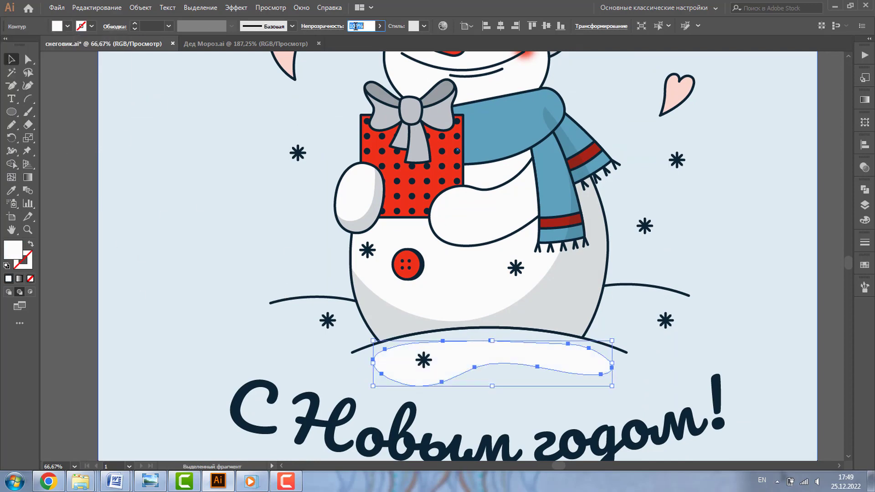
type("80")
key("Return")
key("v")
key("ctrl+0")
Step: Draw a second drift under the caption and copy the first drift's style with Eyedropper
scroll(635, 389, "up", 1)
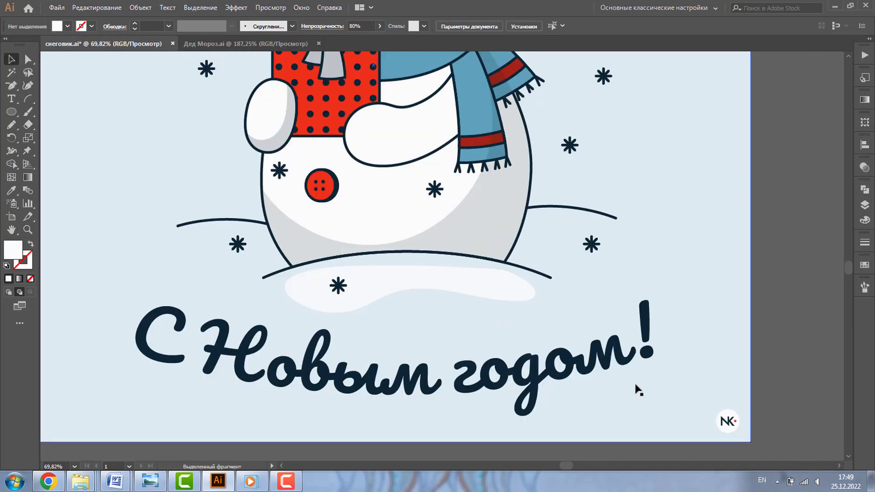
key("n")
left_click_drag(567, 287, 554, 289)
key("i")
left_click(378, 278)
Step: Add a small white drift beside the left snow arc
key("v")
left_click(527, 426)
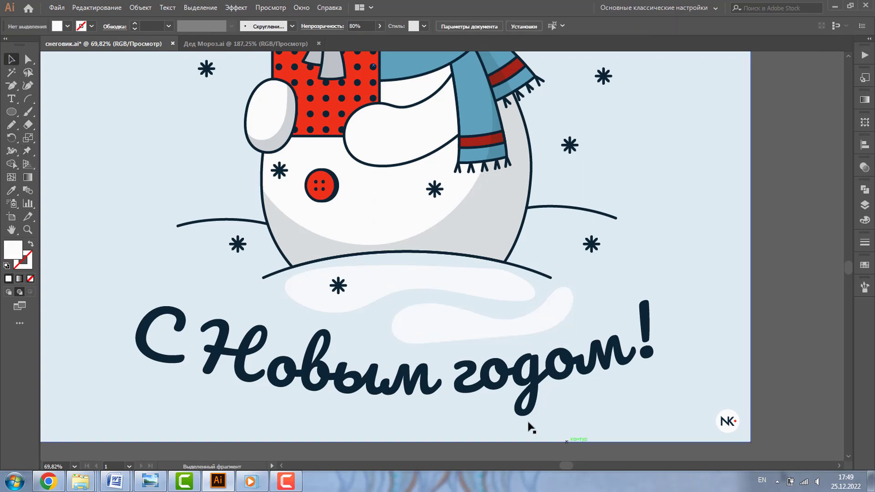
key("z")
left_click_drag(134, 286, 192, 286)
key("n")
mouse_move(244, 166)
left_mouse_down()
mouse_move(405, 194)
mouse_move(246, 164)
left_mouse_up()
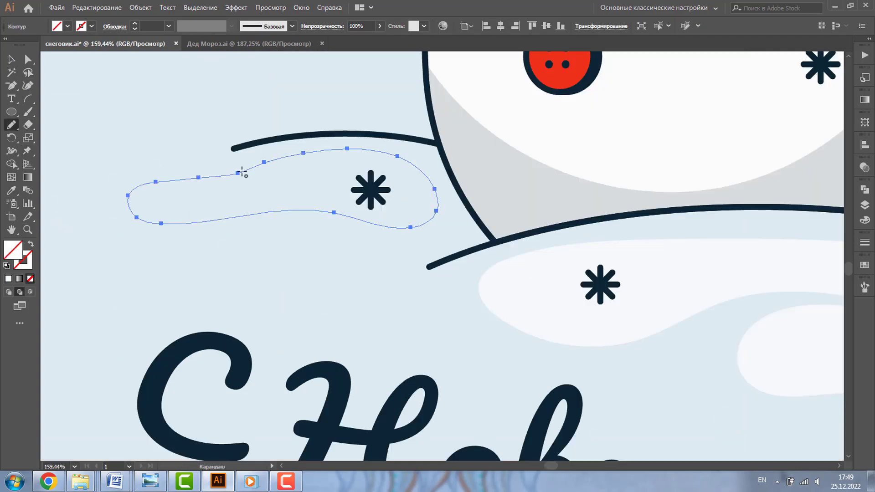
key("i")
left_click(547, 296)
left_click(480, 247, "alt")
Step: Pencil a shadow shape across the hat pompom
left_click(650, 247, "alt")
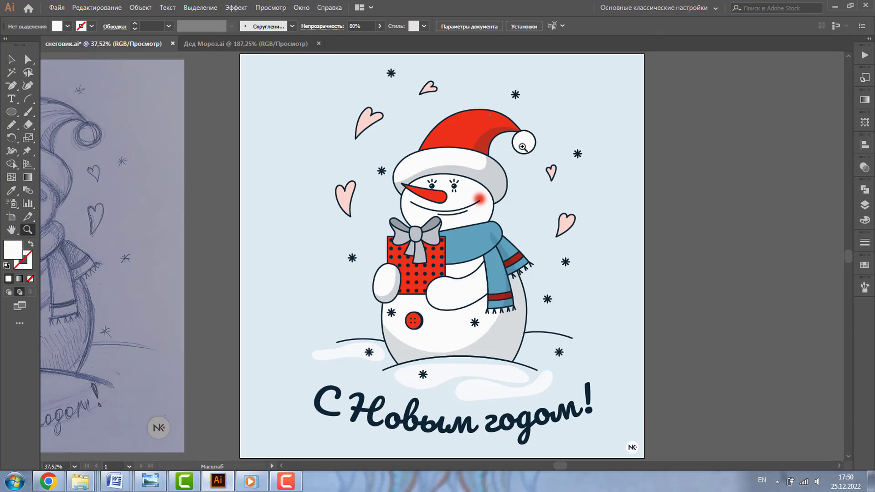
scroll(497, 128, "up", 5)
key("n")
left_click(388, 137, "ctrl")
left_click_drag(347, 280, 347, 119)
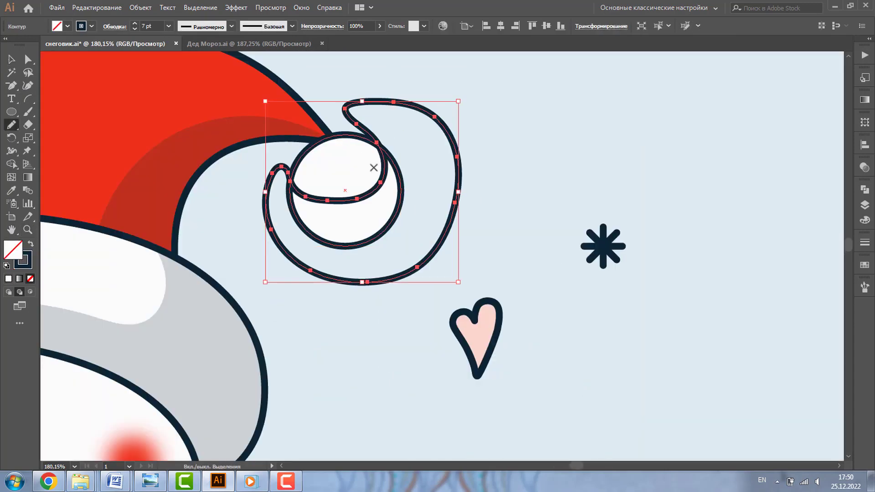
key("z")
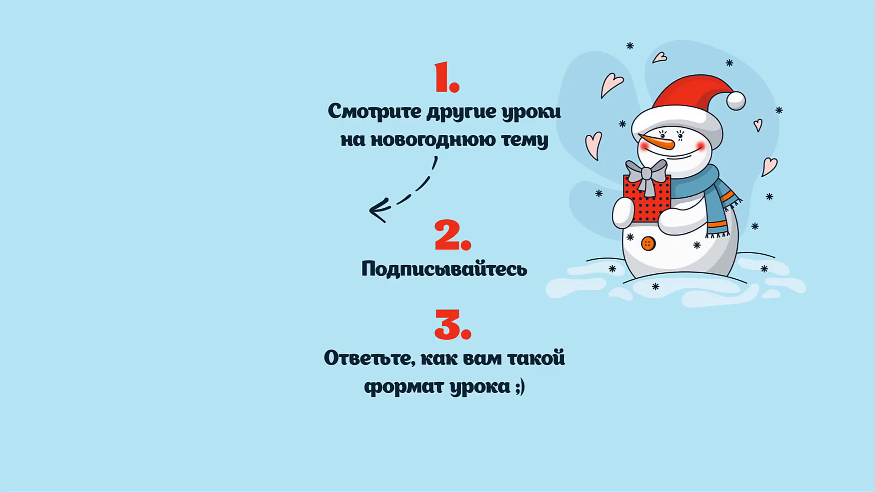